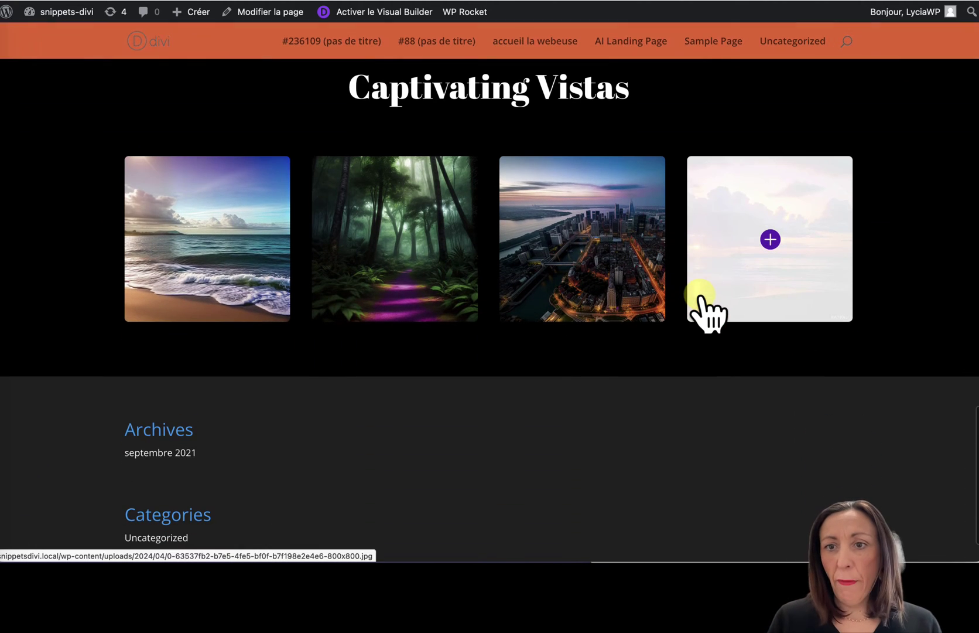
- Add a new WordPress page titled "Landing AI Cuisine" and publish it
scroll(777, 232, up, 10)
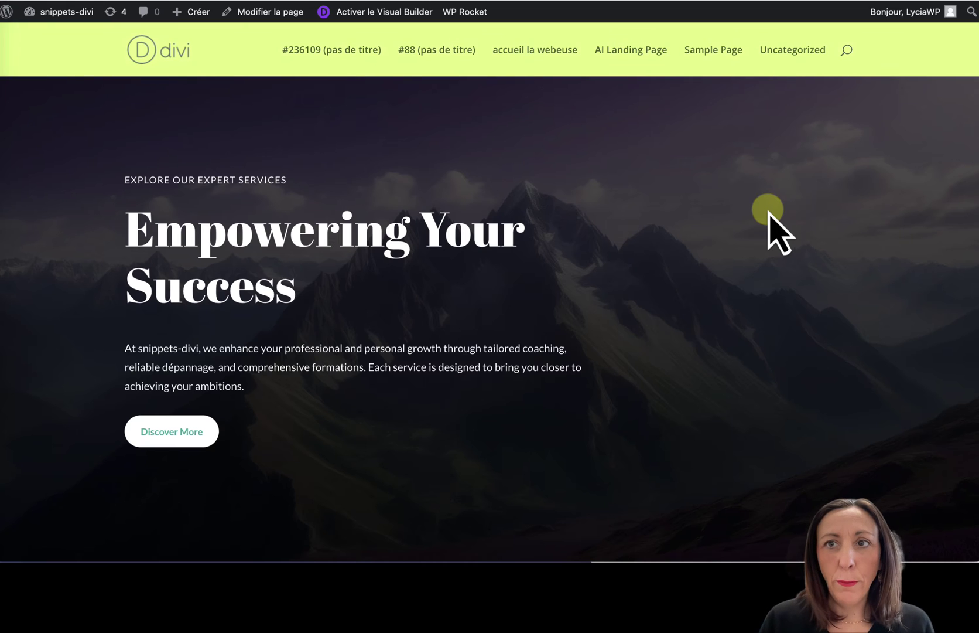
click(839, 1)
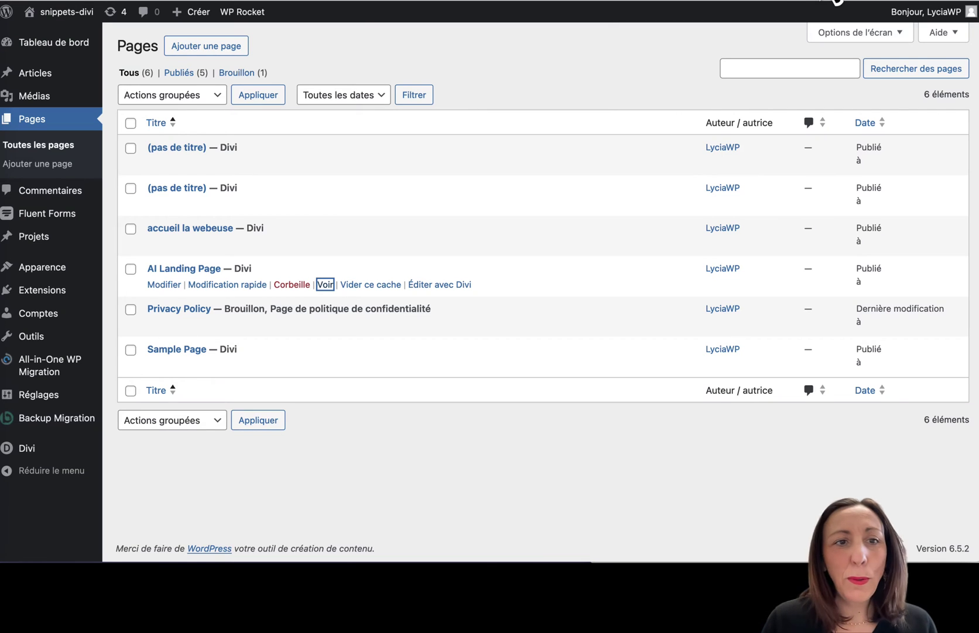
click(209, 47)
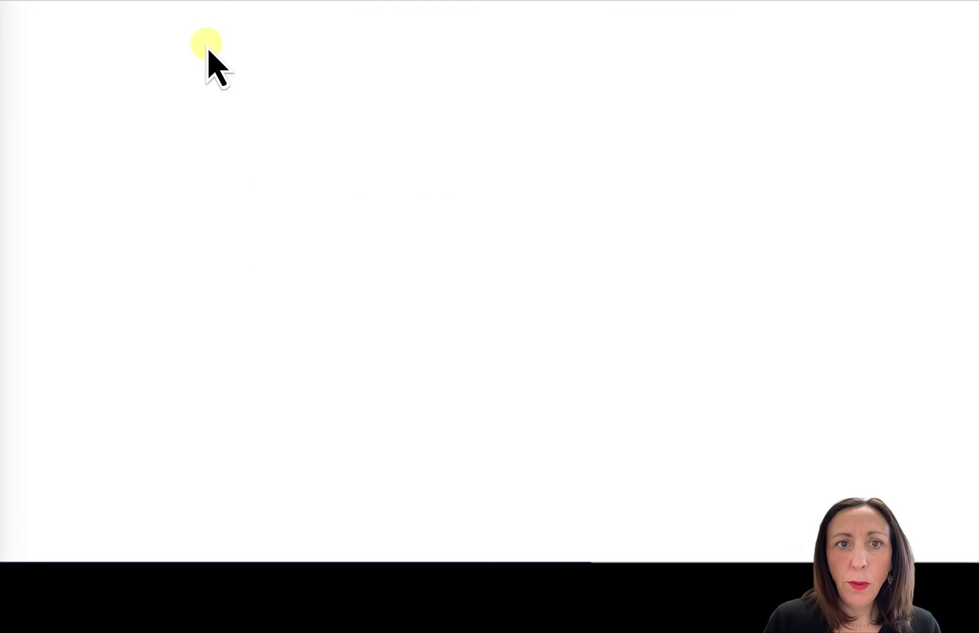
click(199, 91)
text(Landing AI Cuisine)
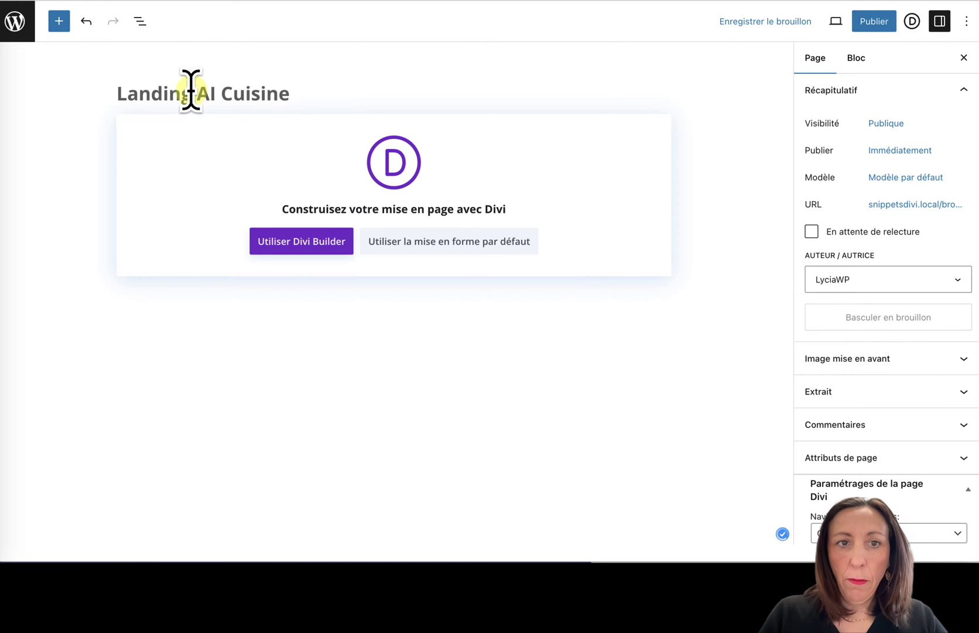
click(881, 21)
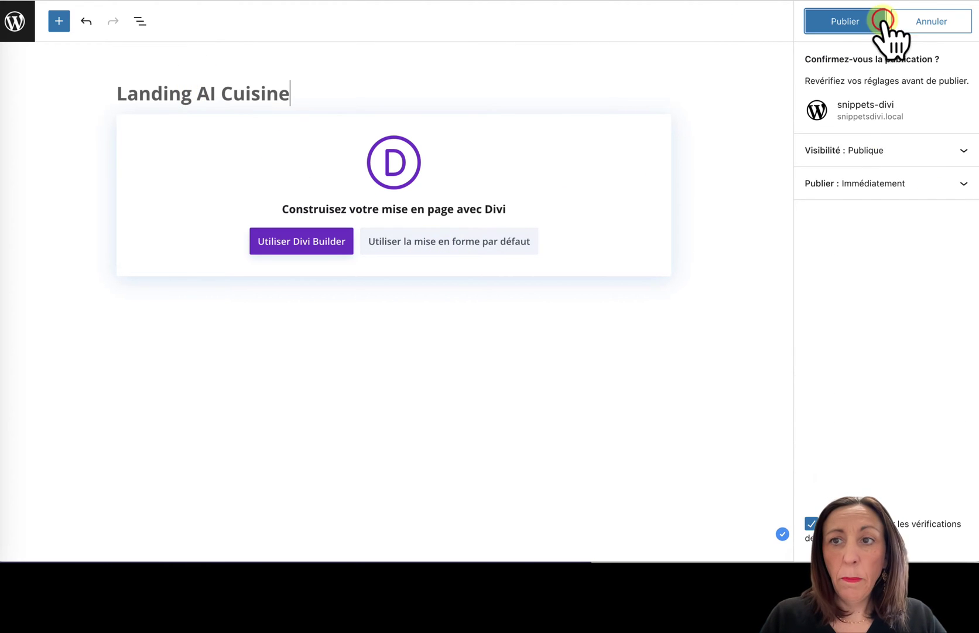
click(833, 33)
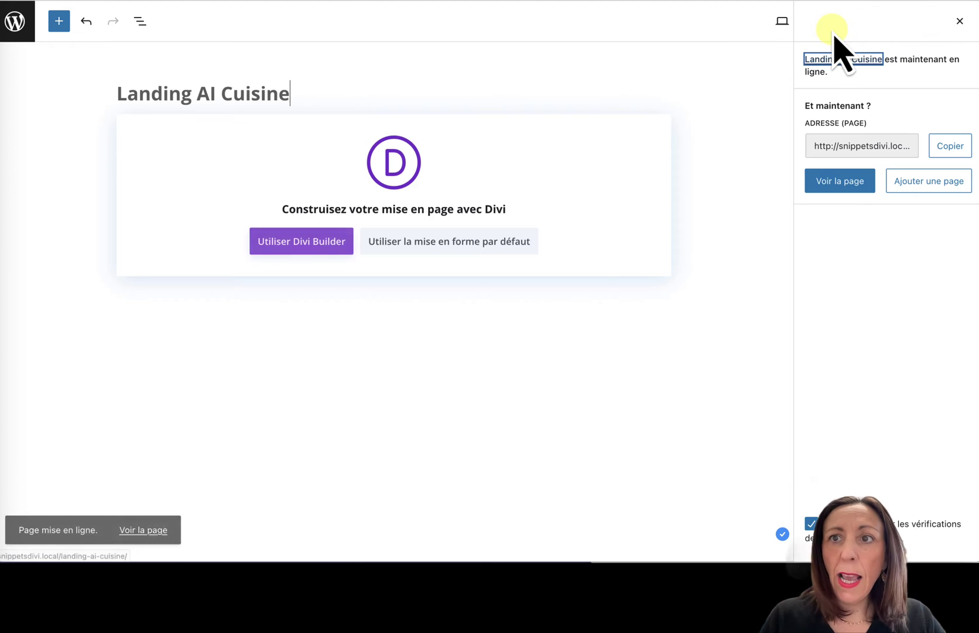
- Start a Build With AI layout in Divi Builder and enter the prompt for a page presenting coaching culinaire, formation Chef de cuisine and repas à domicile
click(291, 243)
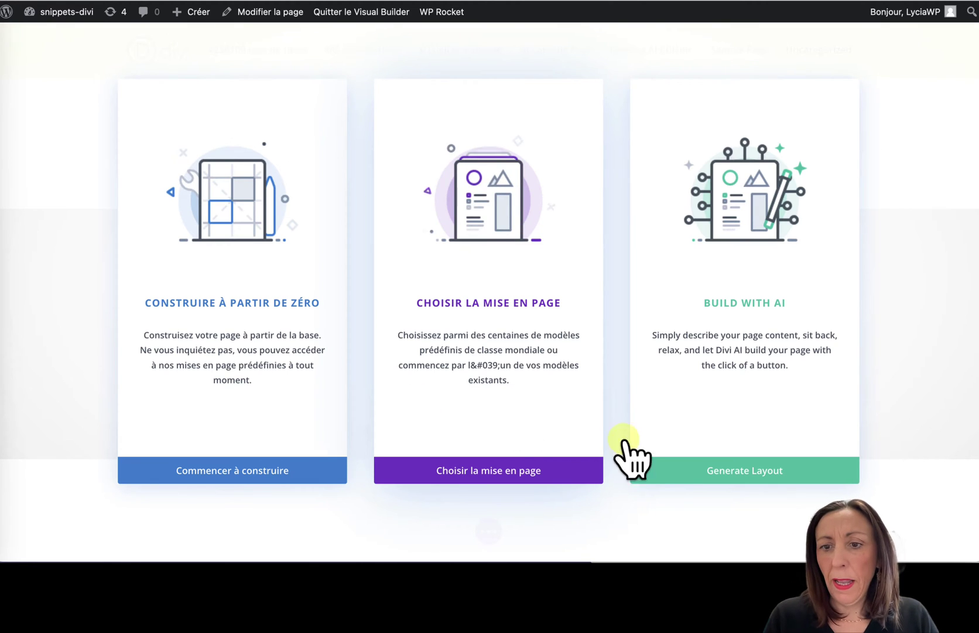
click(727, 478)
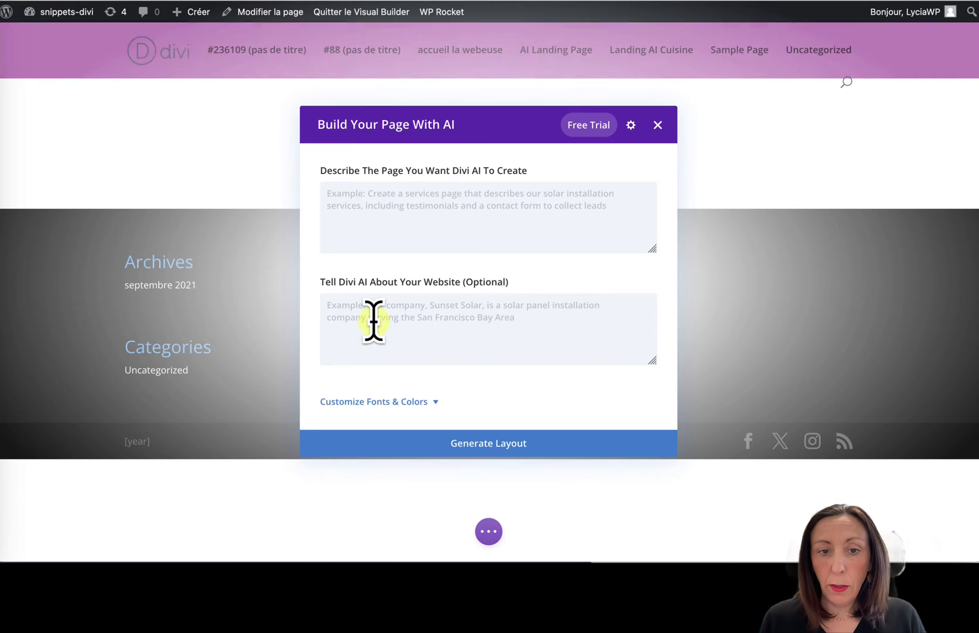
click(386, 216)
text(Crées une page qui présente mes 3 services : coaching culinaire, formation Chef de cuisine et repas à domicile. Commence par un « header hero ». Ajoute des sections colorées avec du texte et des appels à l’action. Utilise des icônes et des images colorées sur le thème de la cuisine. Termine par une section avec un formulaire de contact. Utilise des animations et des background en parallaxe.)
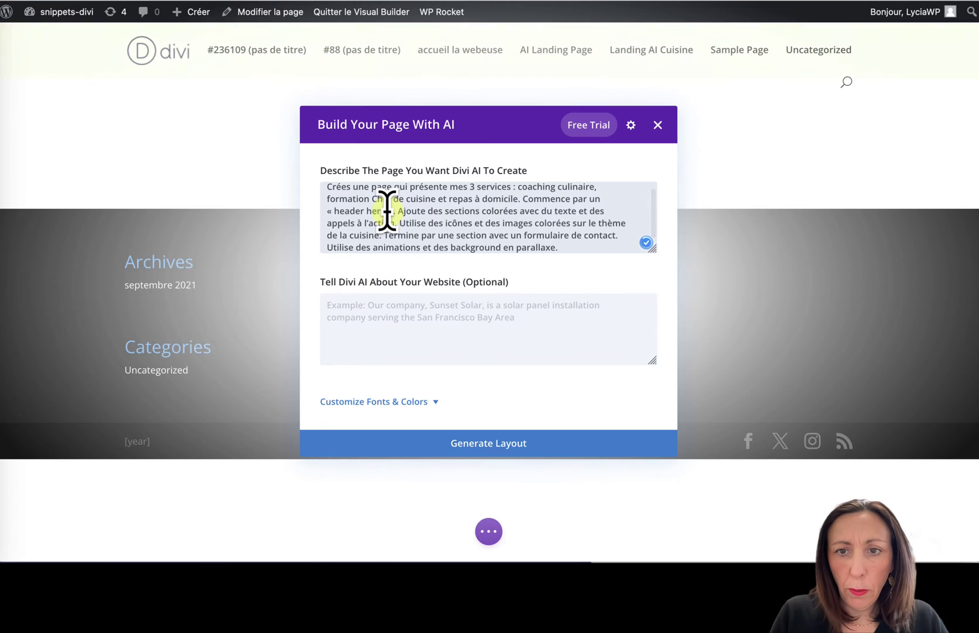
drag(652, 250, 653, 317)
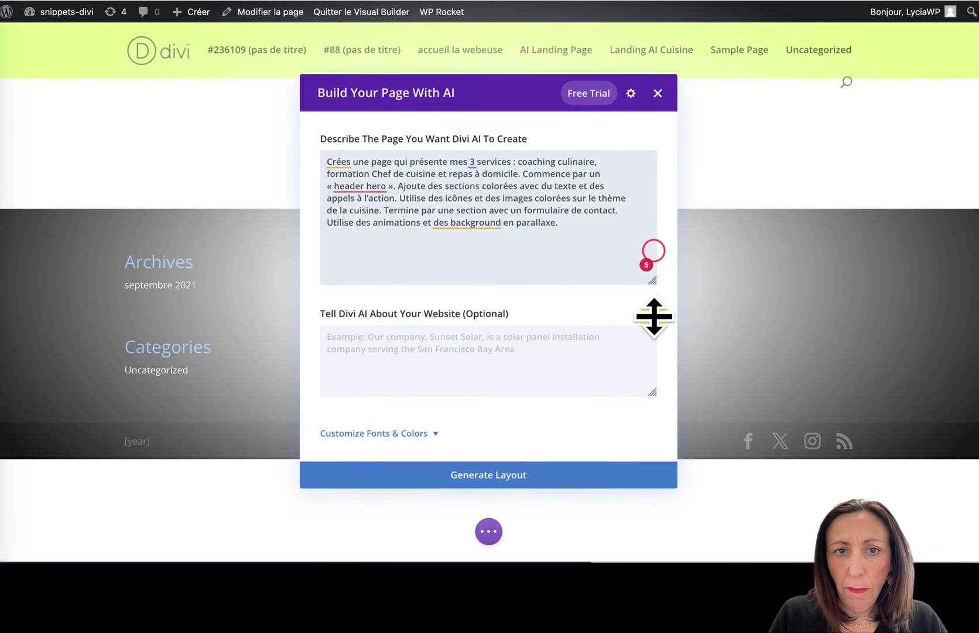
click(347, 161)
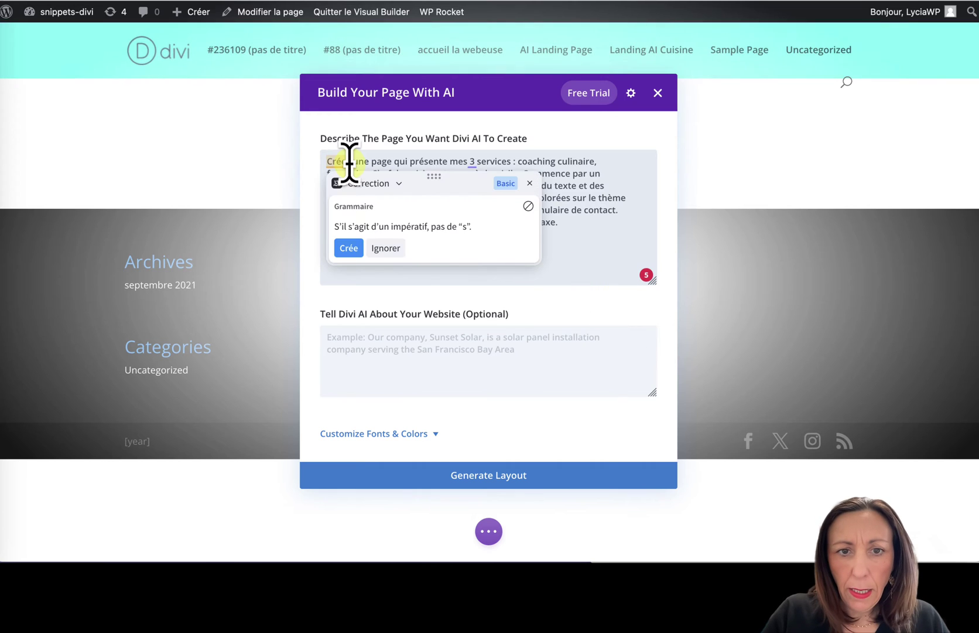
key(BackSpace)
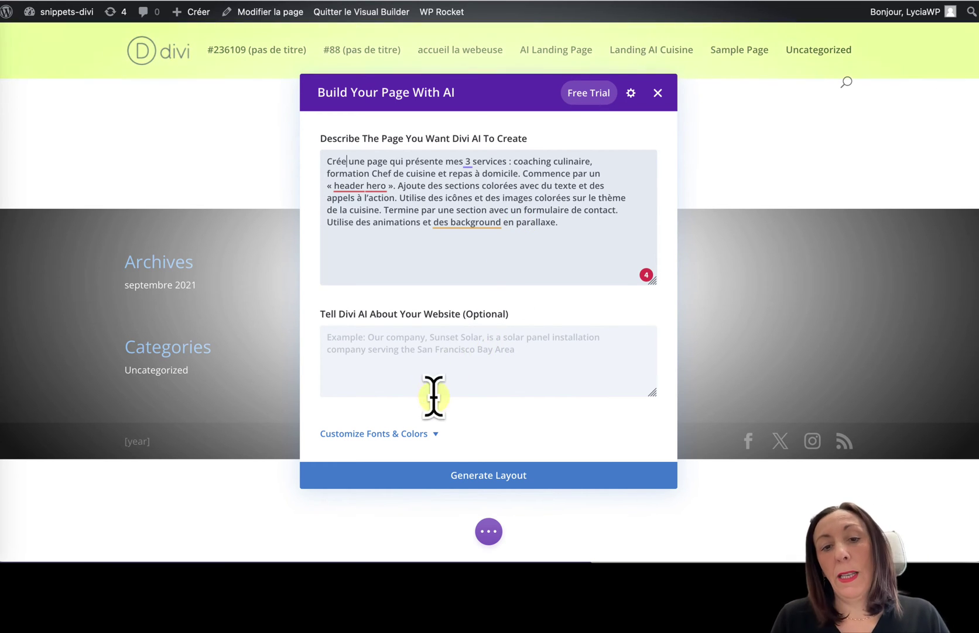
- Expand the font and colour customization of the AI layout and set the Heading Font Color to a custom purple
click(437, 432)
scroll(410, 416, down, 2)
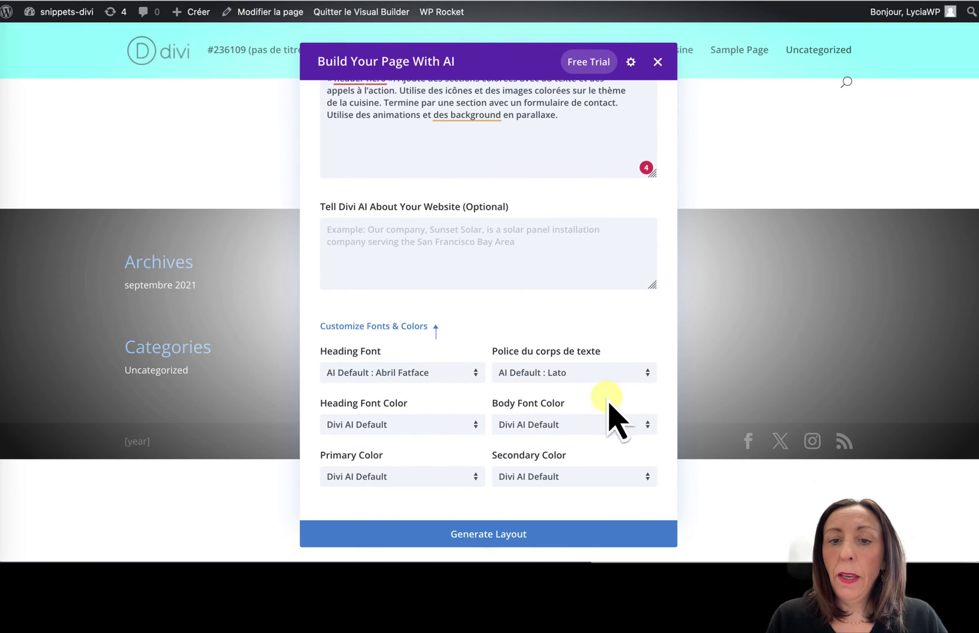
click(414, 426)
click(378, 445)
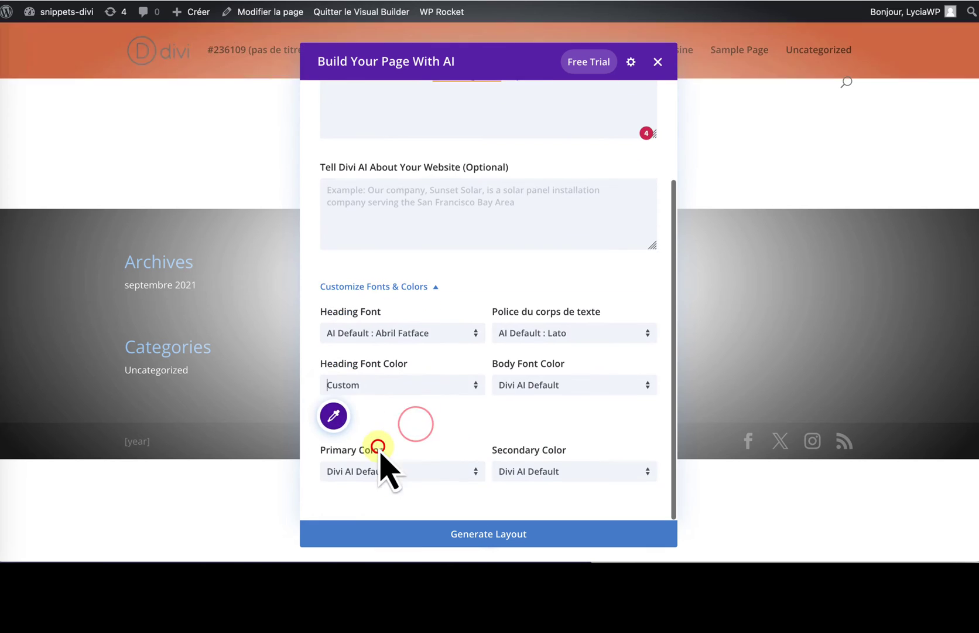
click(335, 422)
scroll(335, 422, down, 2)
click(441, 334)
click(551, 282)
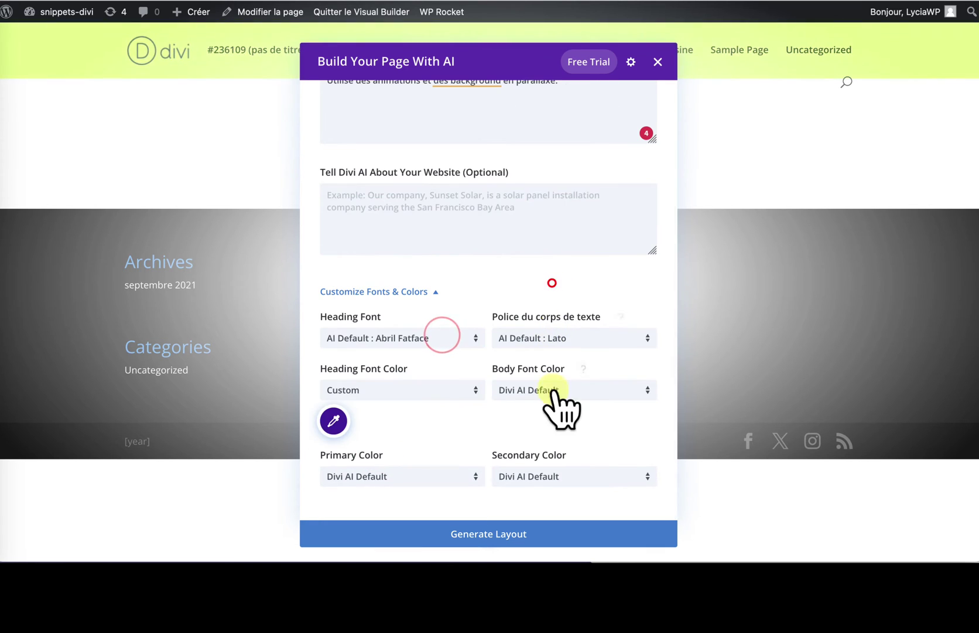
- Set the Body Font Color to a custom black and the Primary Color to a custom green
click(553, 391)
click(551, 444)
click(402, 475)
click(400, 452)
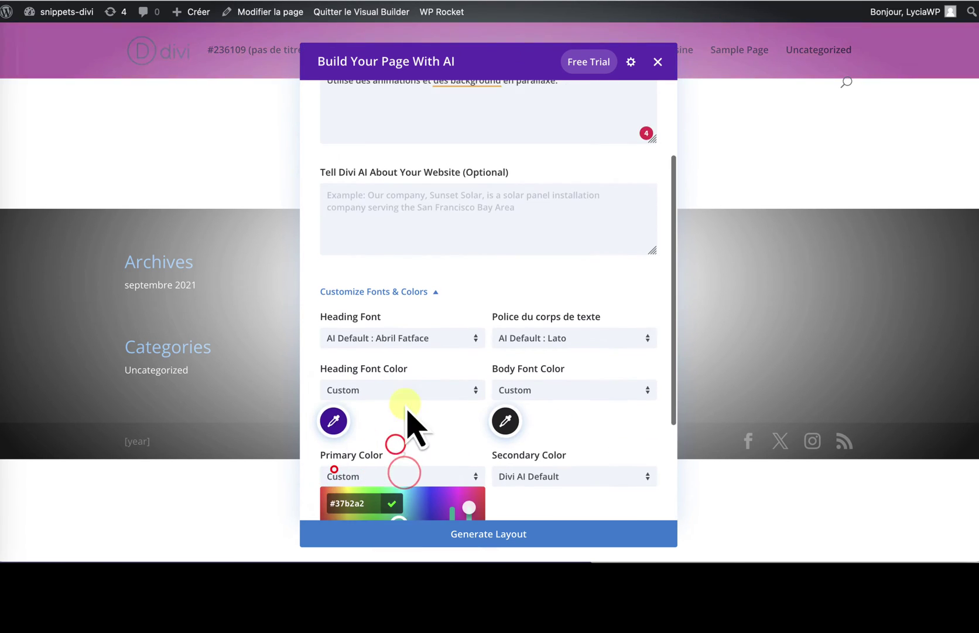
scroll(404, 411, down, 3)
click(394, 393)
click(545, 338)
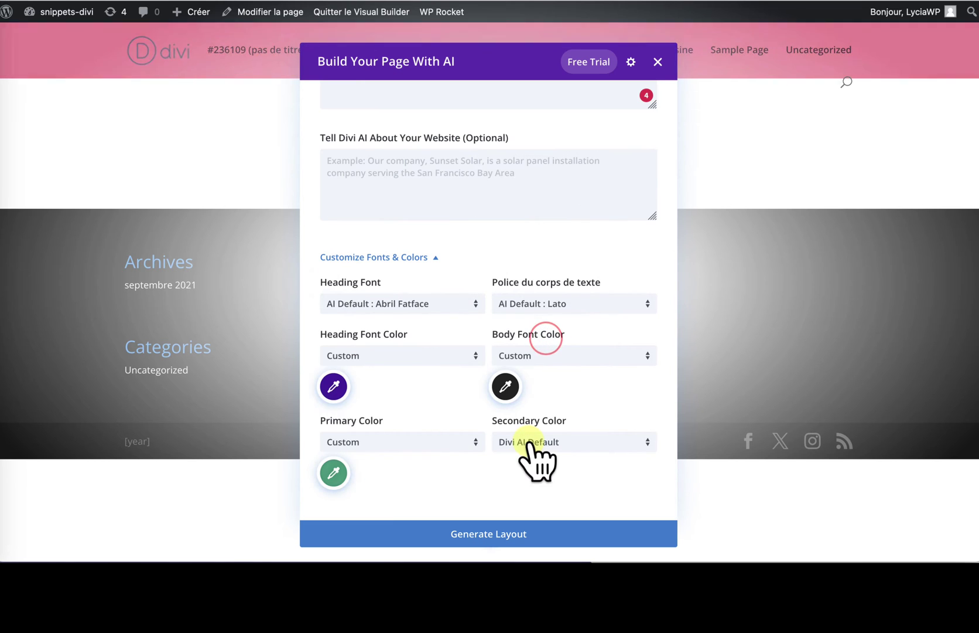
- Set the Secondary Color to a custom colour and generate the AI page layout
click(332, 381)
drag(372, 381, 366, 371)
click(409, 356)
click(582, 438)
click(546, 445)
click(508, 475)
drag(539, 467, 523, 448)
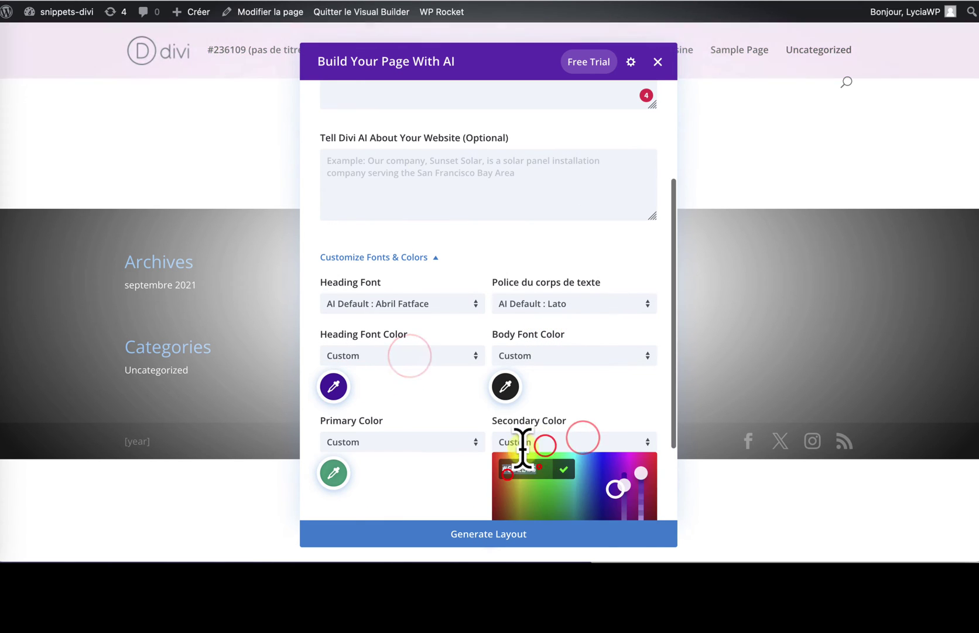
click(590, 401)
click(497, 534)
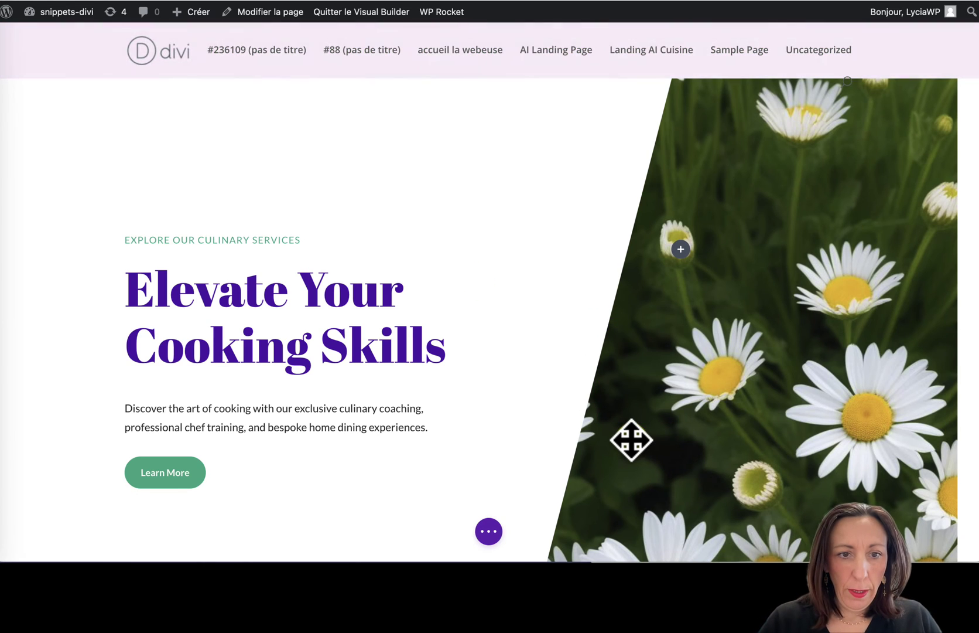
- Examine the generated page from the hero header through the services cards and image sections to the contact form
scroll(517, 377, down, 5)
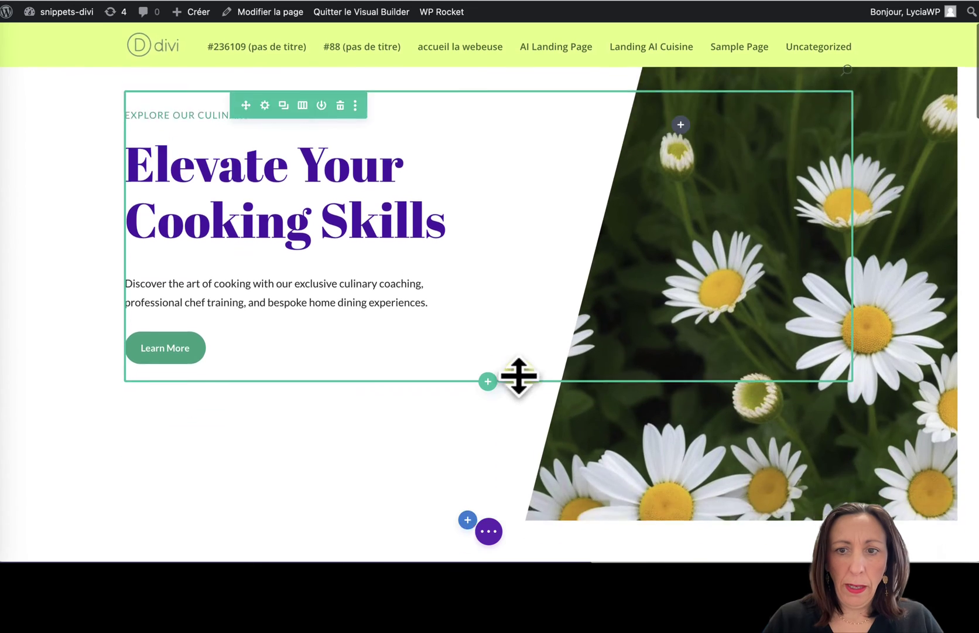
scroll(518, 376, up, 5)
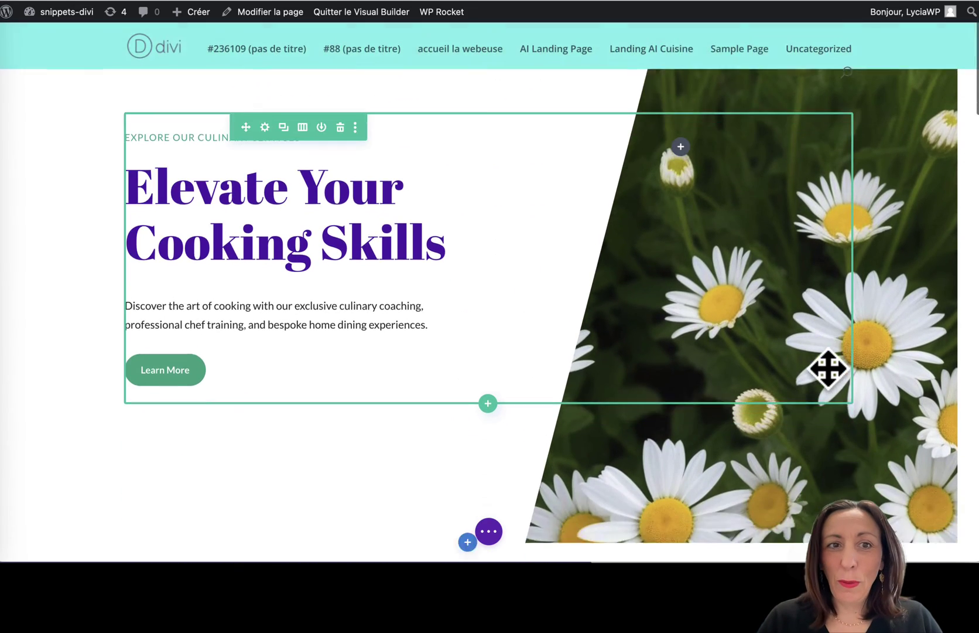
scroll(831, 368, down, 4)
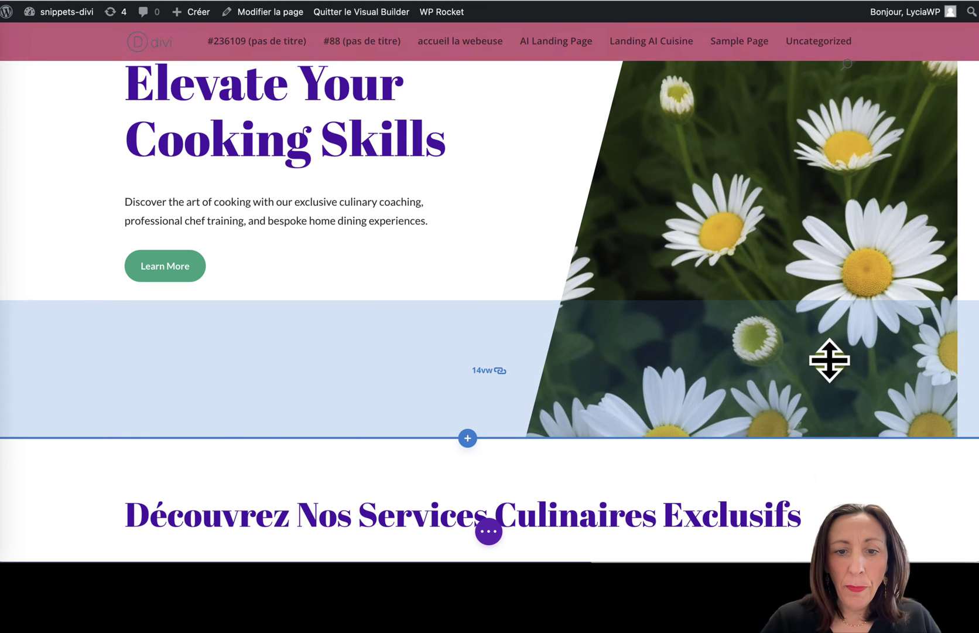
scroll(740, 245, up, 4)
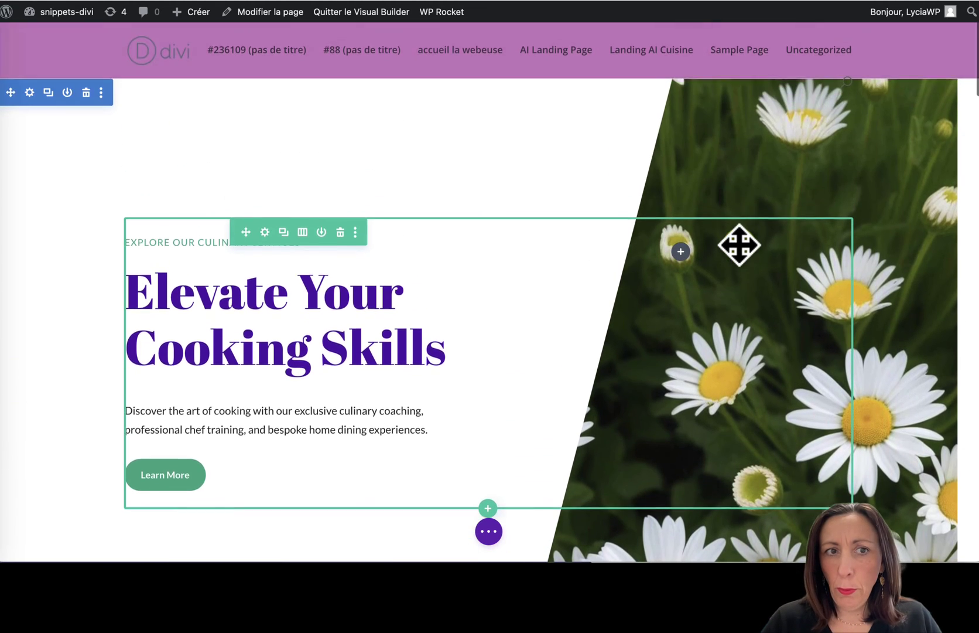
scroll(739, 245, down, 2)
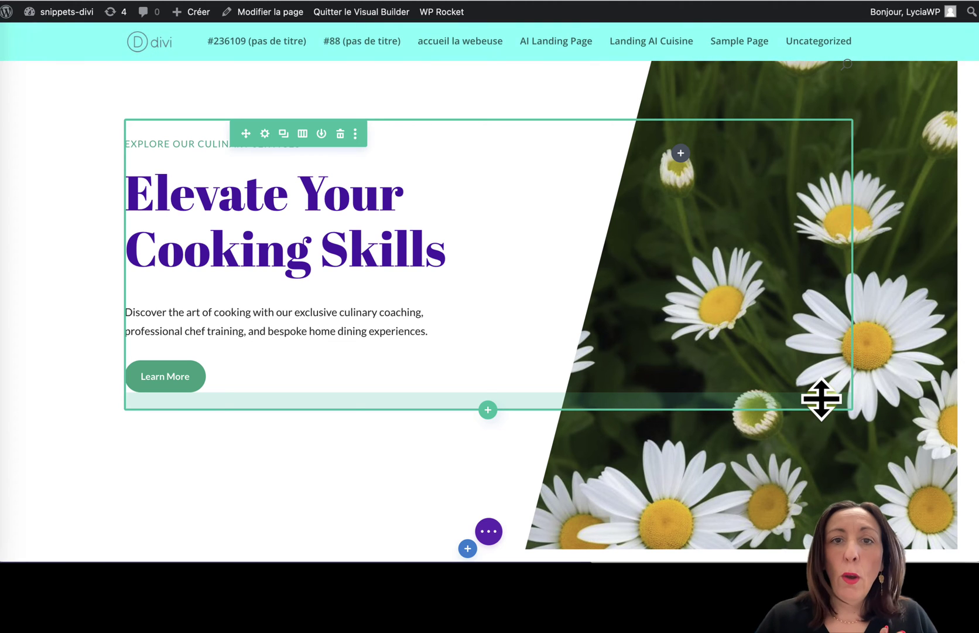
scroll(821, 399, down, 10)
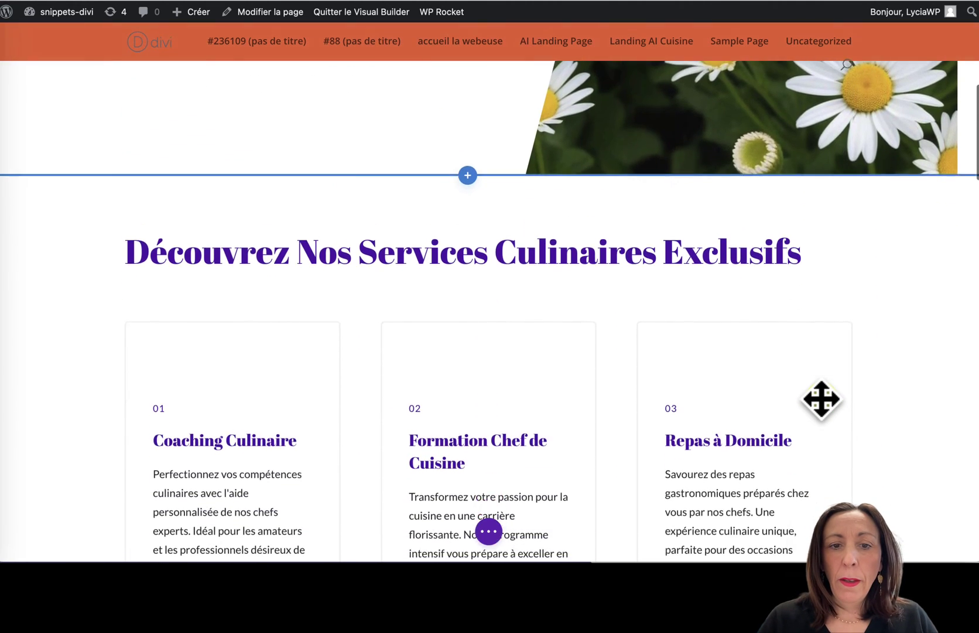
scroll(822, 399, down, 5)
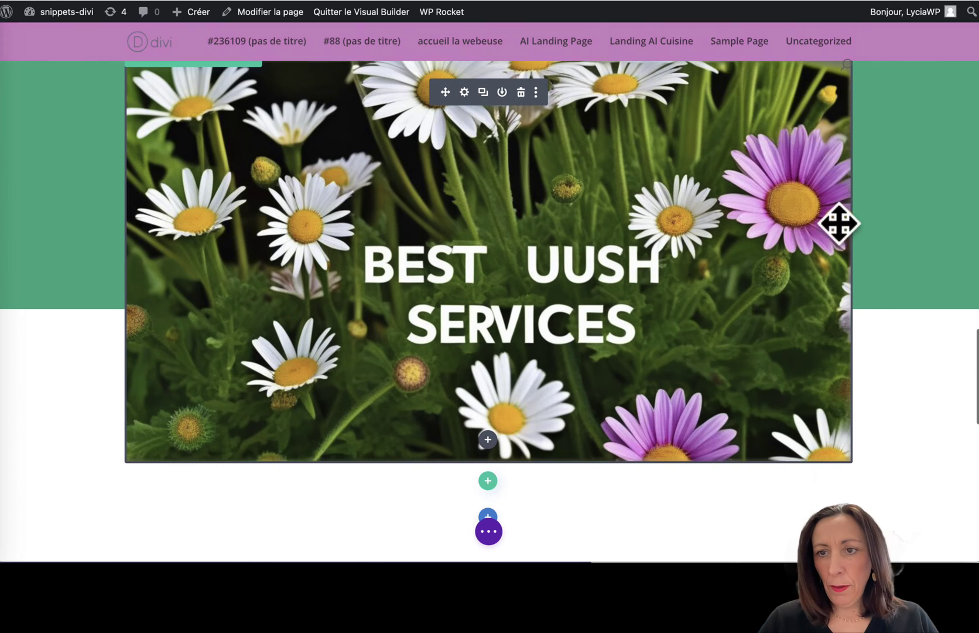
scroll(861, 357, up, 4)
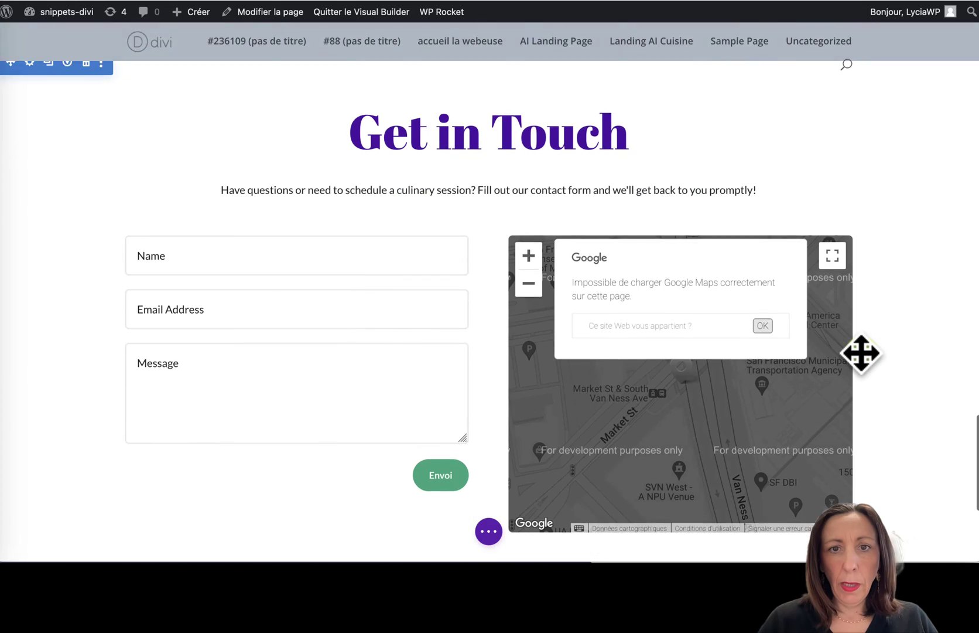
scroll(861, 353, down, 2)
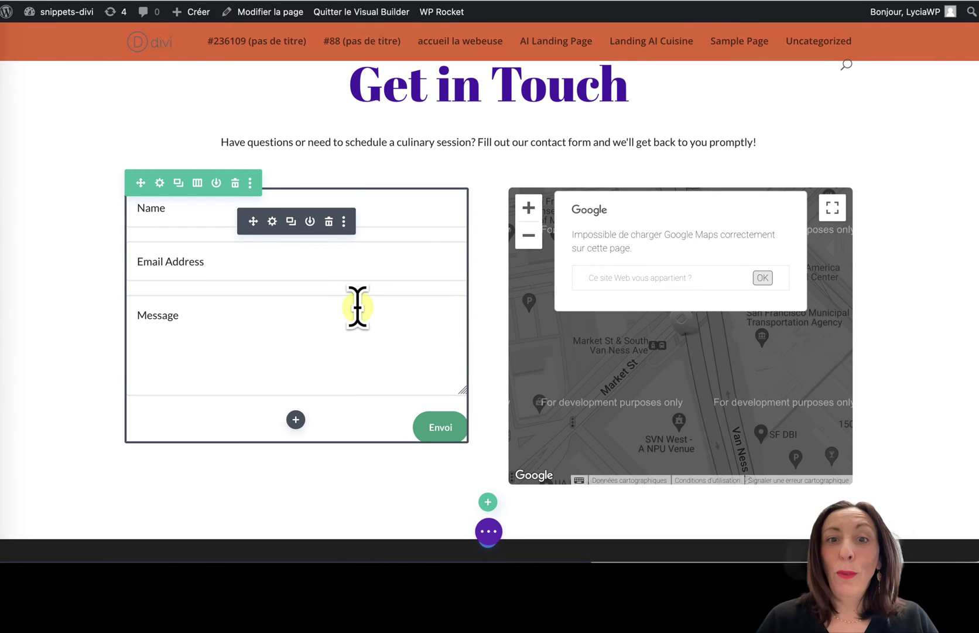
scroll(358, 307, down, 5)
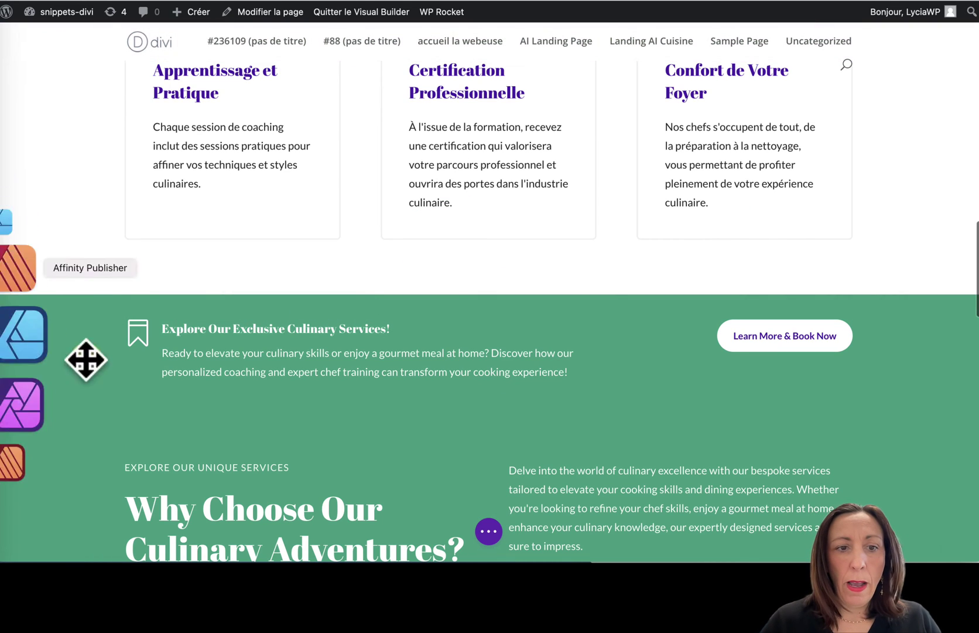
- Open the settings of the green "Explore Our Exclusive Culinary Services!" section and move the settings window aside
scroll(100, 376, down, 2)
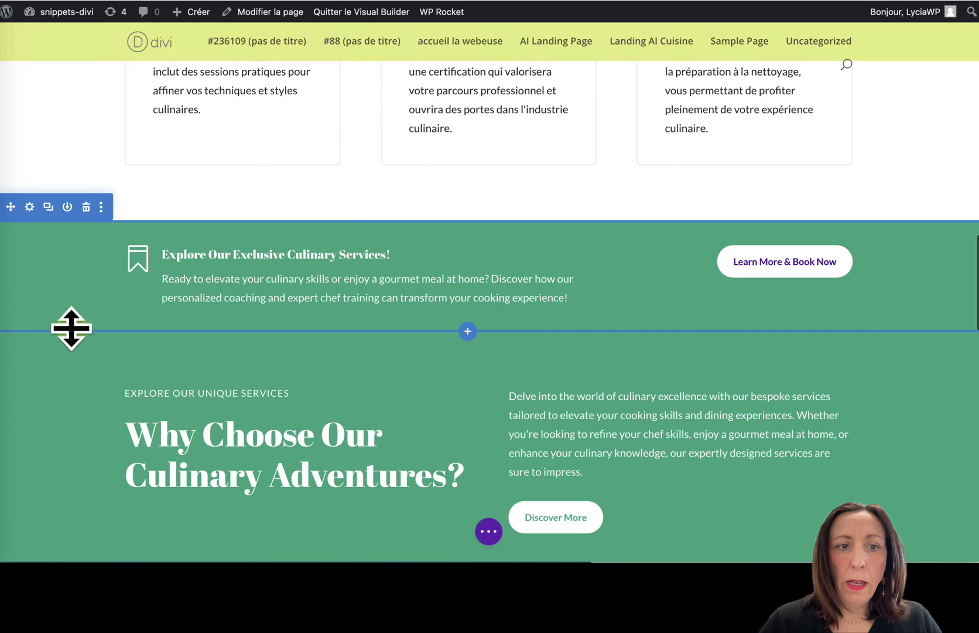
click(29, 206)
drag(302, 57, 642, 57)
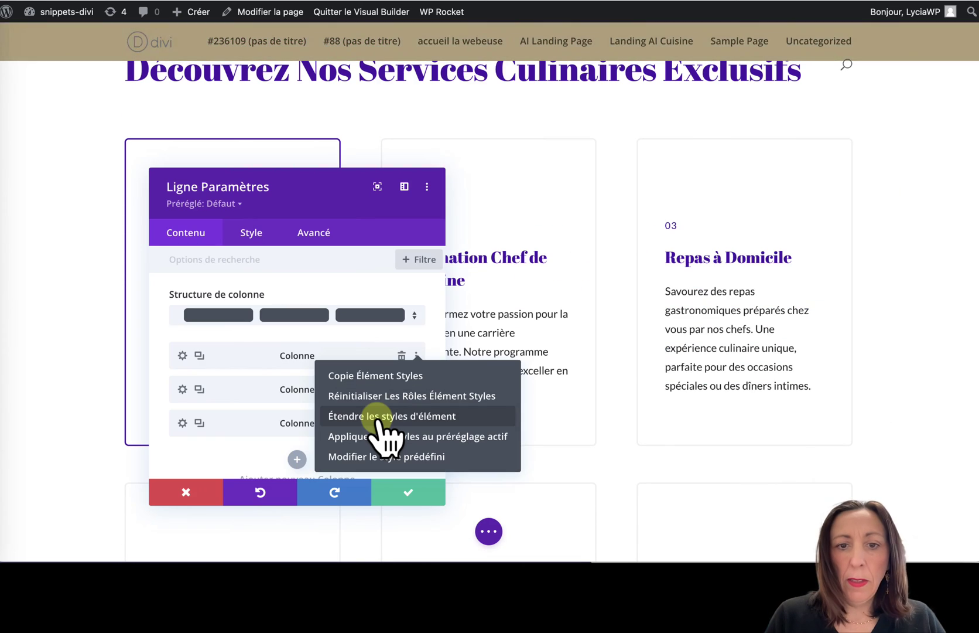
- Extend the first service column's styles to all columns of its row (Cette rangée) and review the bordered cards
click(378, 416)
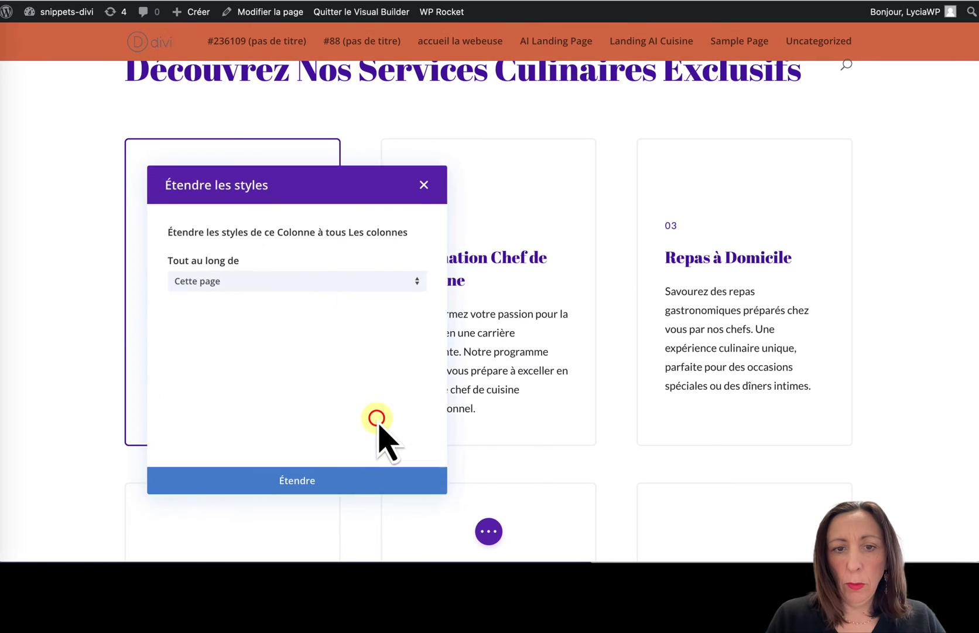
click(286, 284)
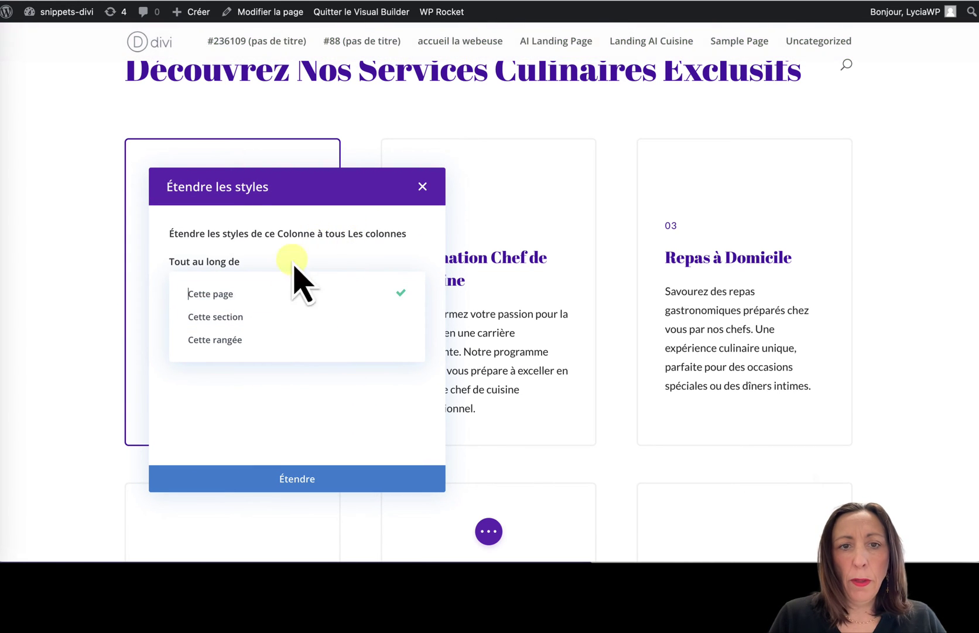
click(234, 340)
click(311, 486)
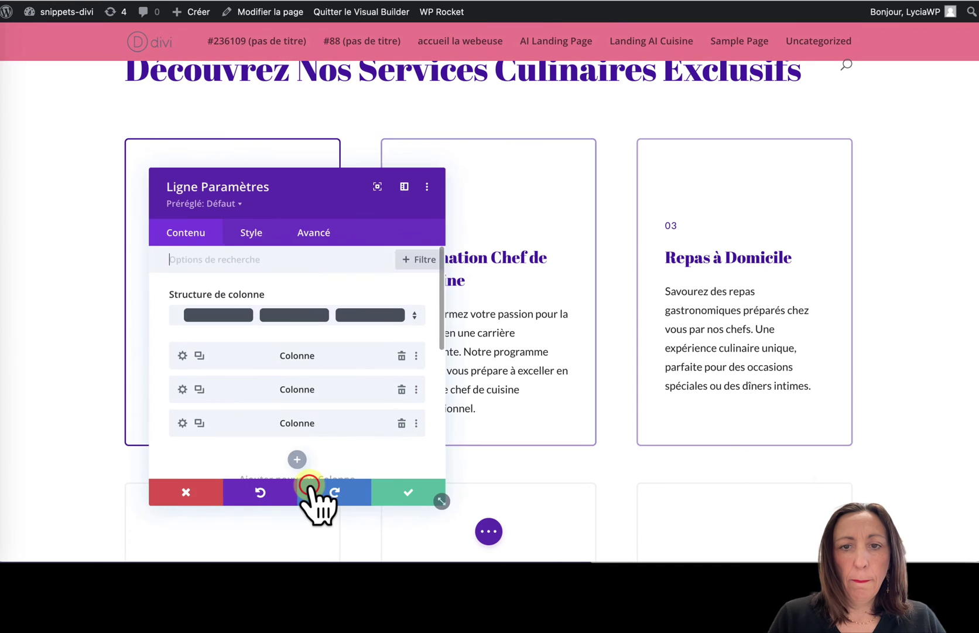
scroll(656, 385, down, 5)
scroll(656, 385, up, 1)
scroll(656, 385, up, 10)
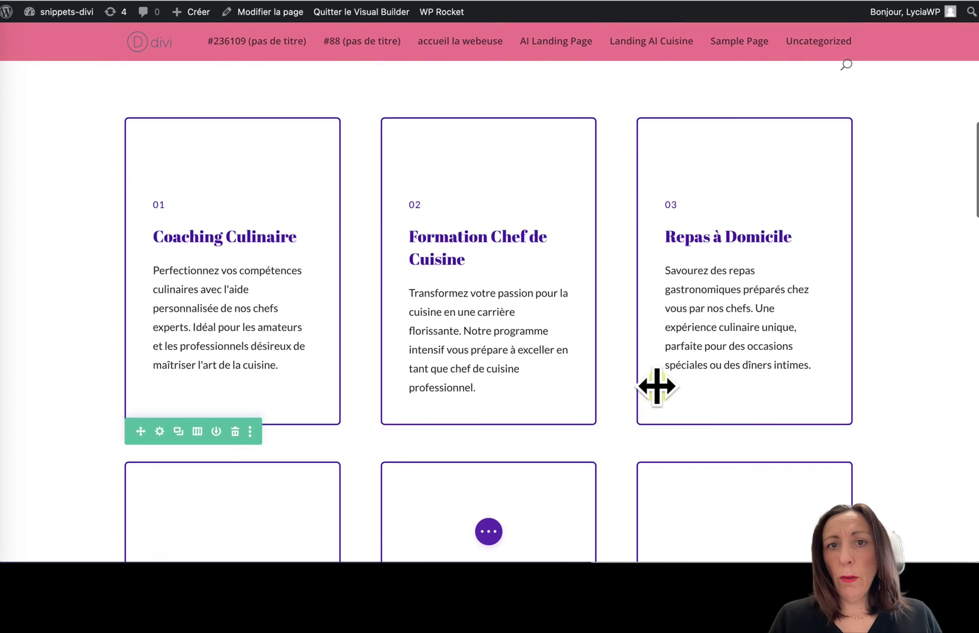
- Check the heading levels of the "Elevate Your Cooking Skills" hero title and the "Découvrez Nos Services Culinaires Exclusifs" title
scroll(653, 372, up, 4)
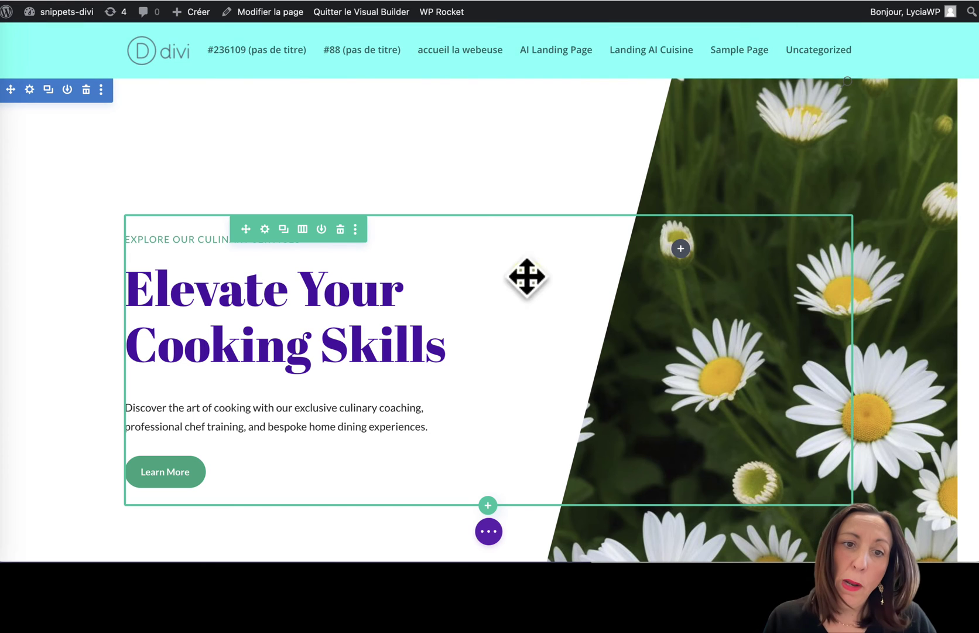
click(269, 293)
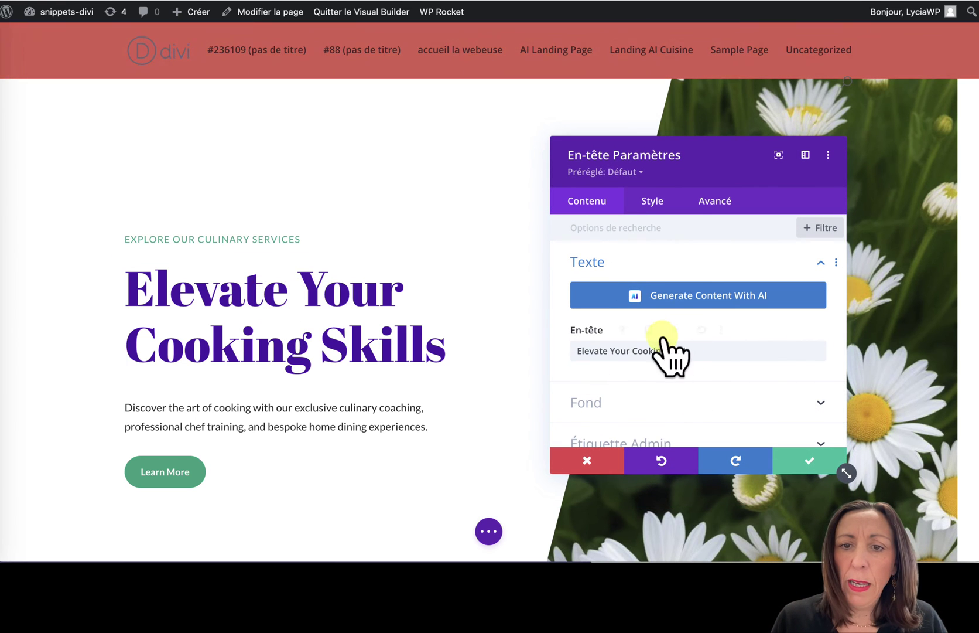
click(127, 271)
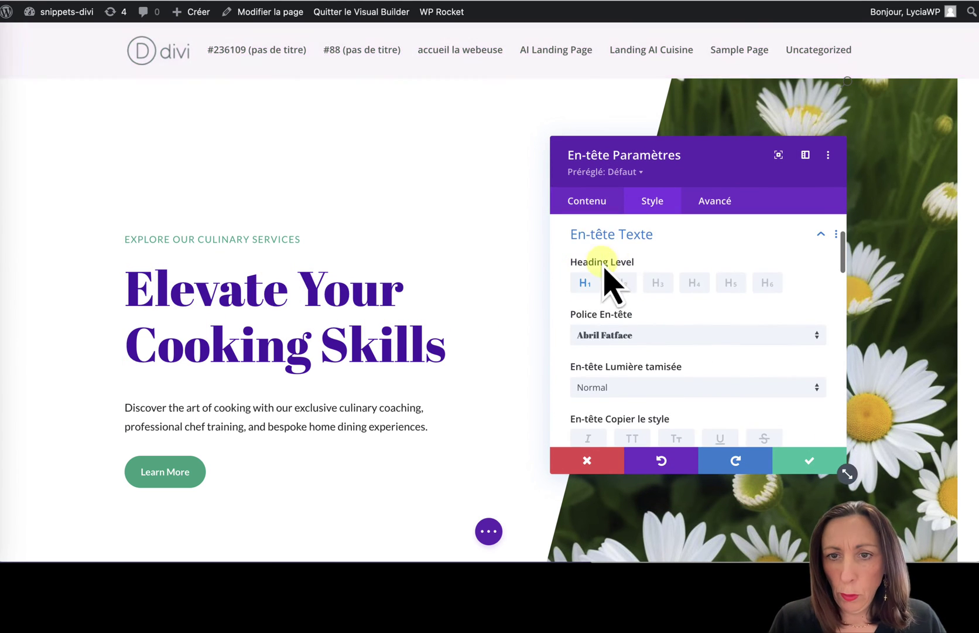
click(812, 461)
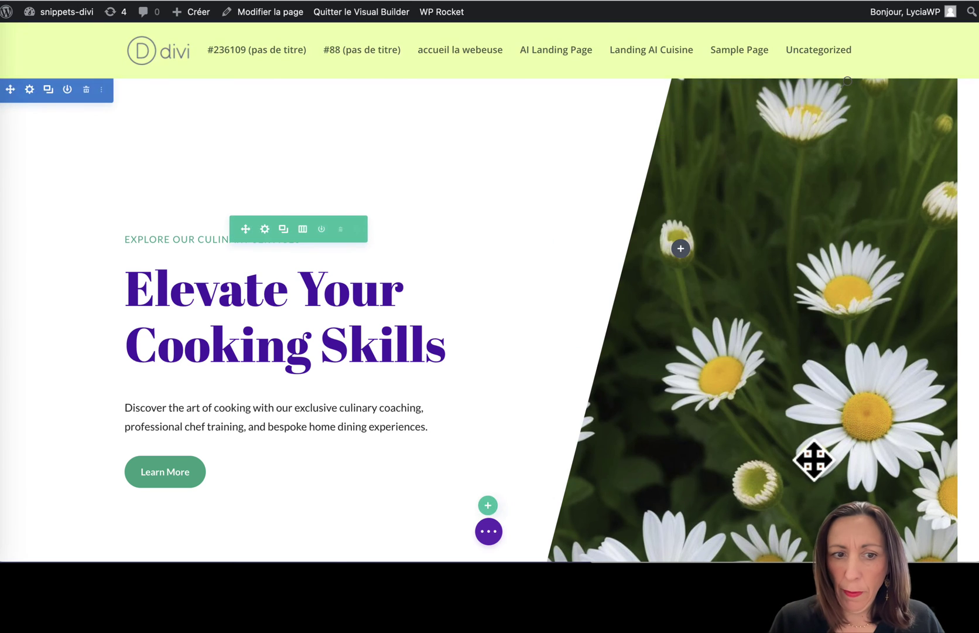
scroll(592, 183, down, 10)
click(465, 127)
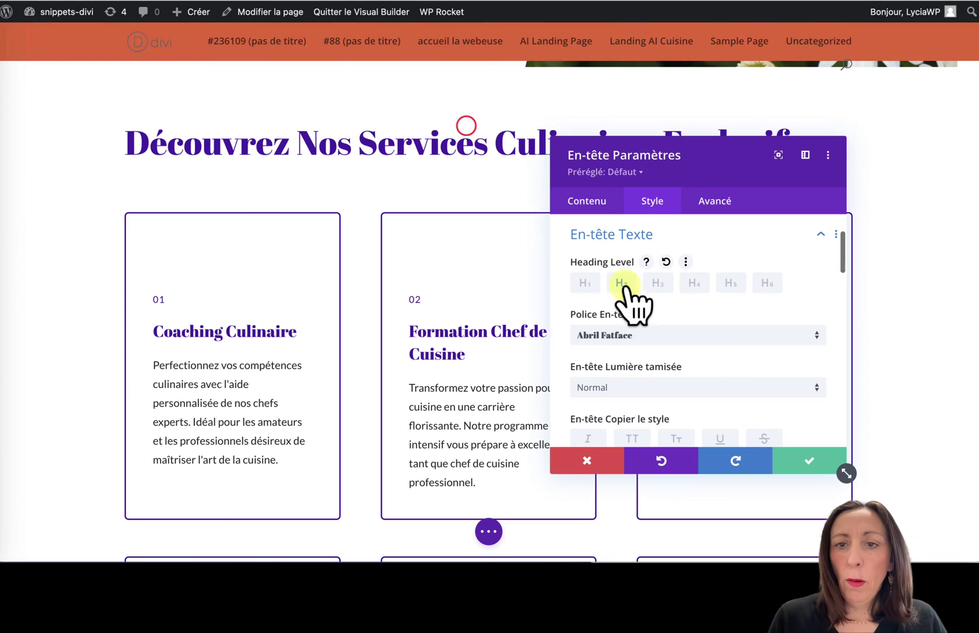
click(481, 299)
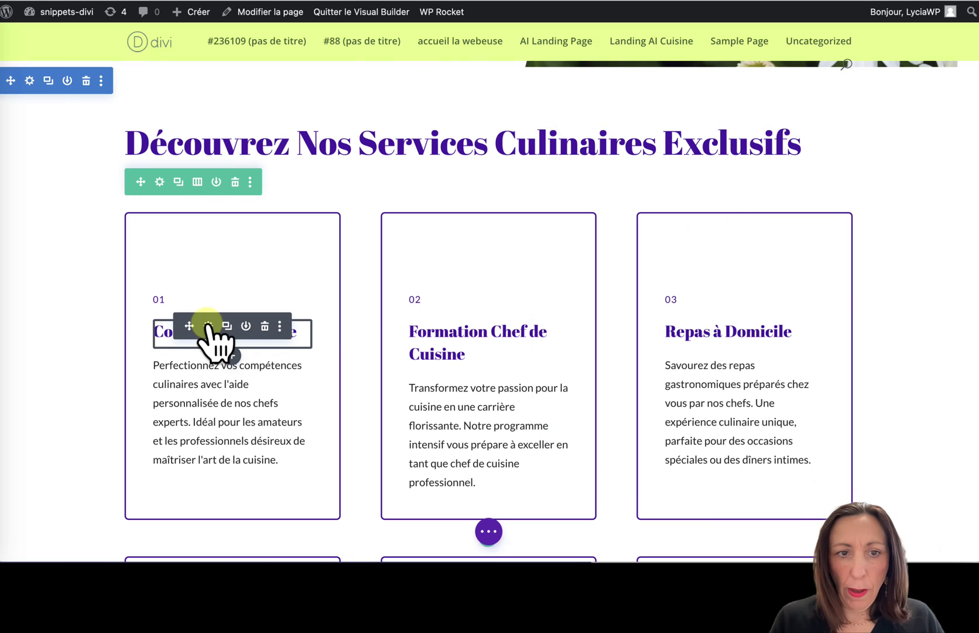
- Set the heading level of the "Coaching Culinaire" and "Repas à Domicile" card titles to H3
click(209, 325)
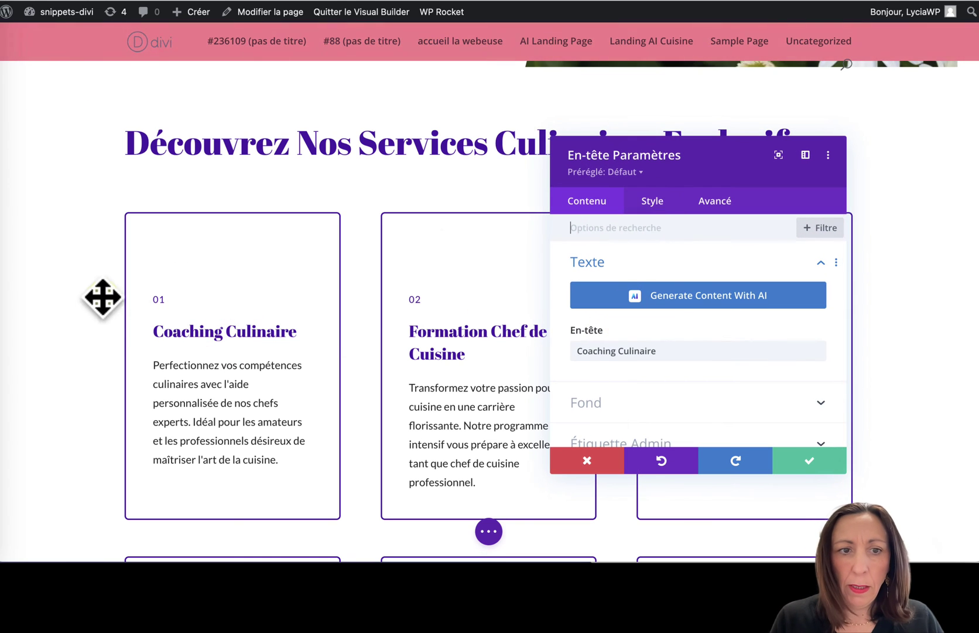
click(154, 319)
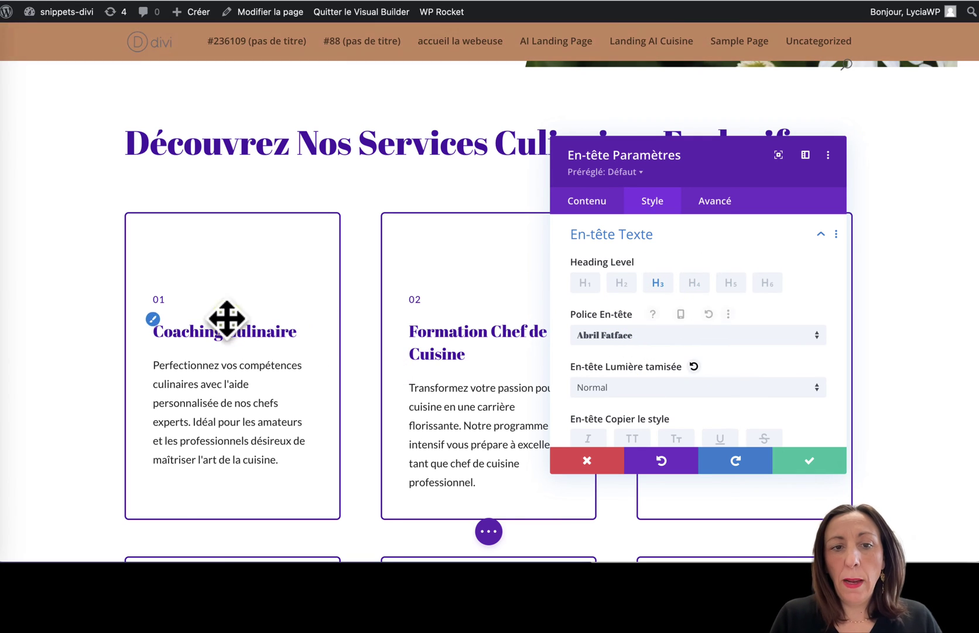
click(806, 454)
click(665, 319)
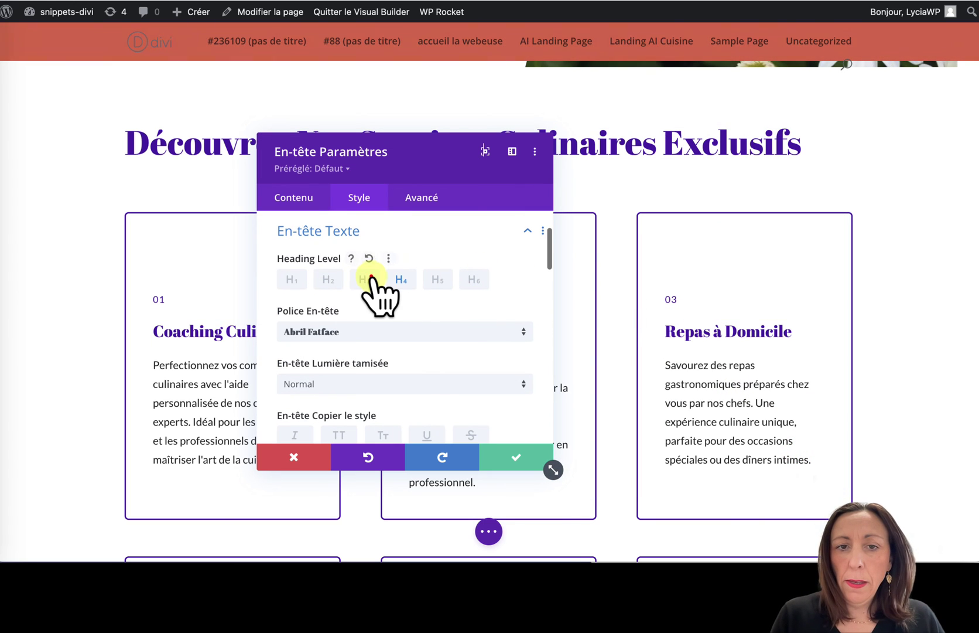
click(514, 460)
- Set the heading level of the "Apprentissage et Pratique" card title to H3
scroll(507, 455, down, 6)
click(211, 312)
click(360, 199)
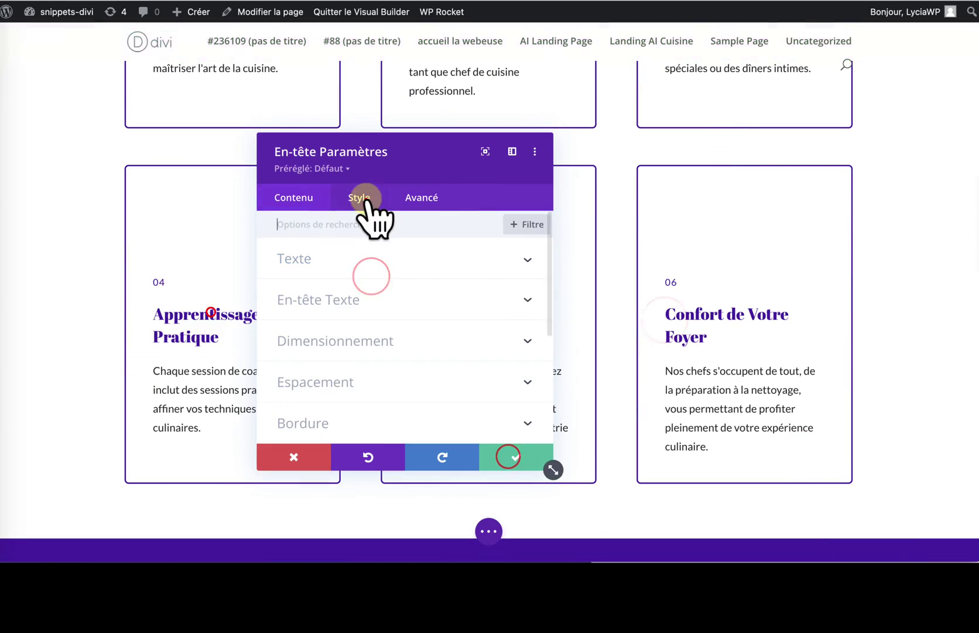
click(151, 304)
click(404, 277)
scroll(380, 280, up, 2)
click(369, 270)
click(515, 449)
- Set the heading level of the "Certification Professionnelle" card title to H3, moving the settings window clear of the card
click(465, 307)
click(355, 201)
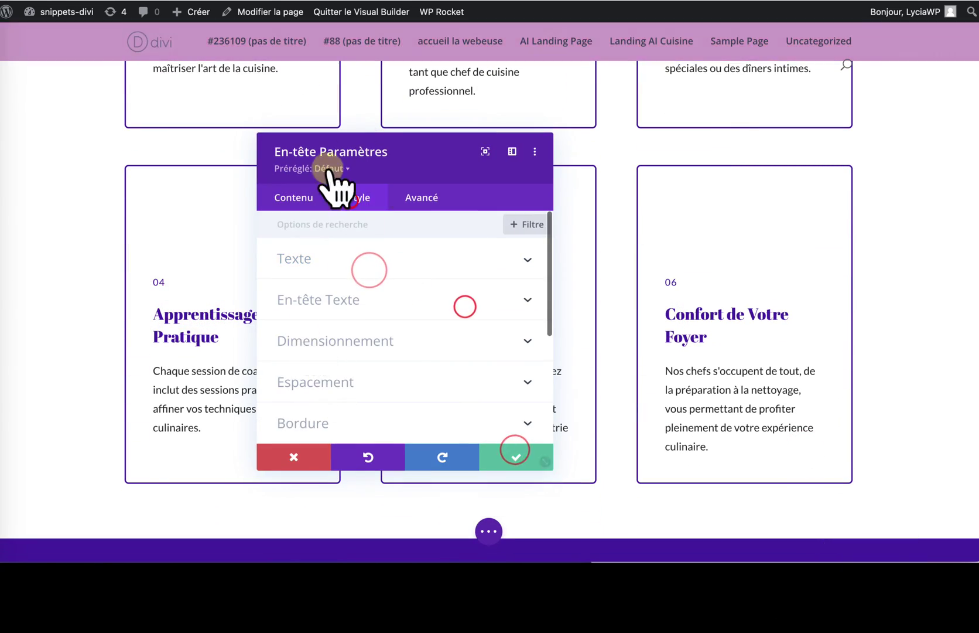
drag(358, 149, 742, 143)
click(724, 297)
click(750, 276)
click(889, 445)
- Set the heading level of the "Confort de Votre Foyer" card title to H3
click(727, 305)
drag(801, 152, 487, 149)
click(425, 188)
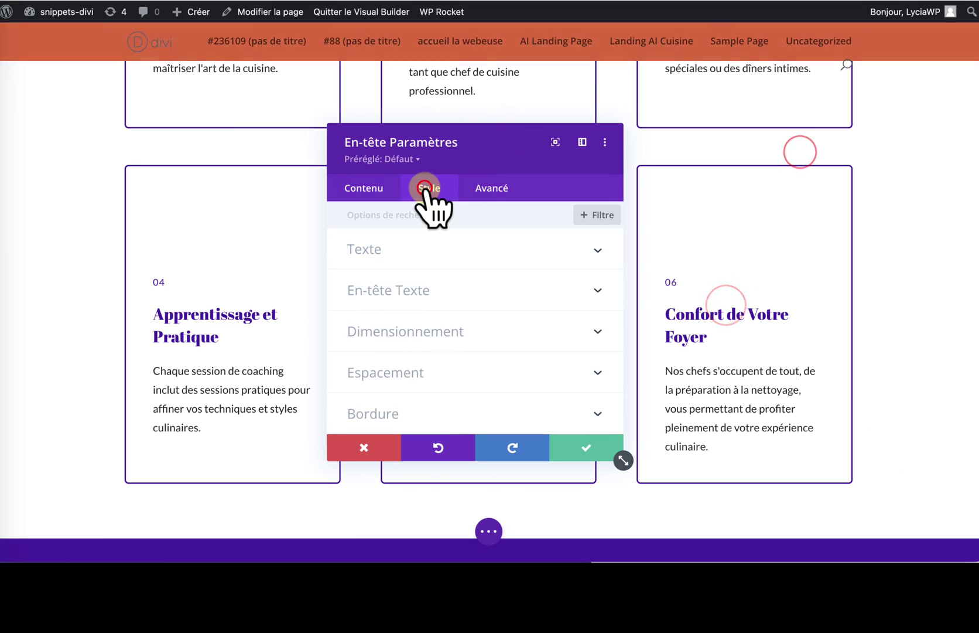
click(383, 277)
click(666, 298)
click(438, 266)
click(594, 441)
- Check the heading level of the "Why Choose Our Culinary Adventures?" title in the green section
scroll(441, 271, up, 15)
click(272, 219)
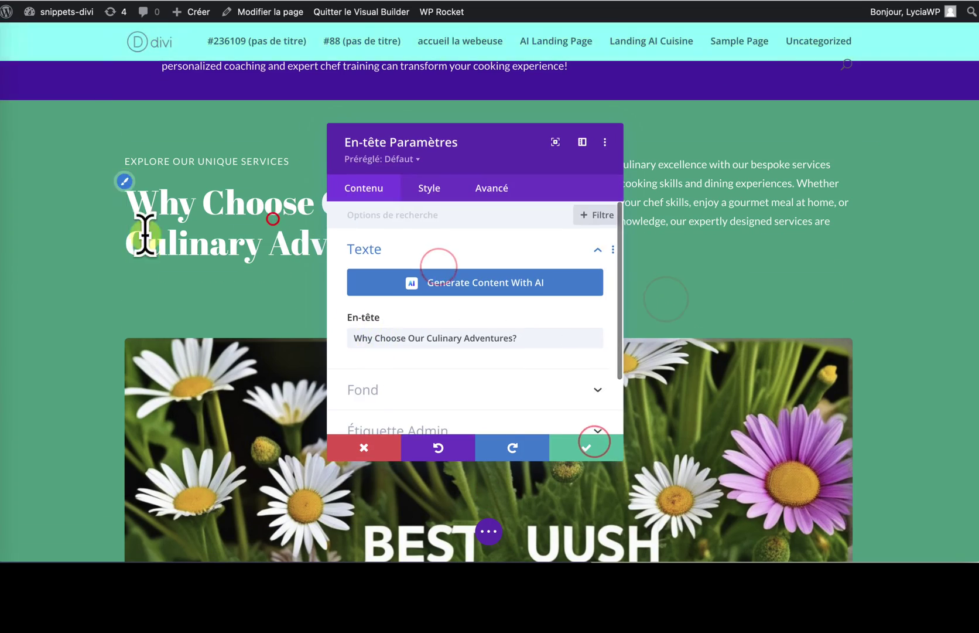
click(126, 183)
click(591, 447)
- Apply an angled zigzag divider style to the "Get in Touch" contact section
scroll(591, 447, down, 15)
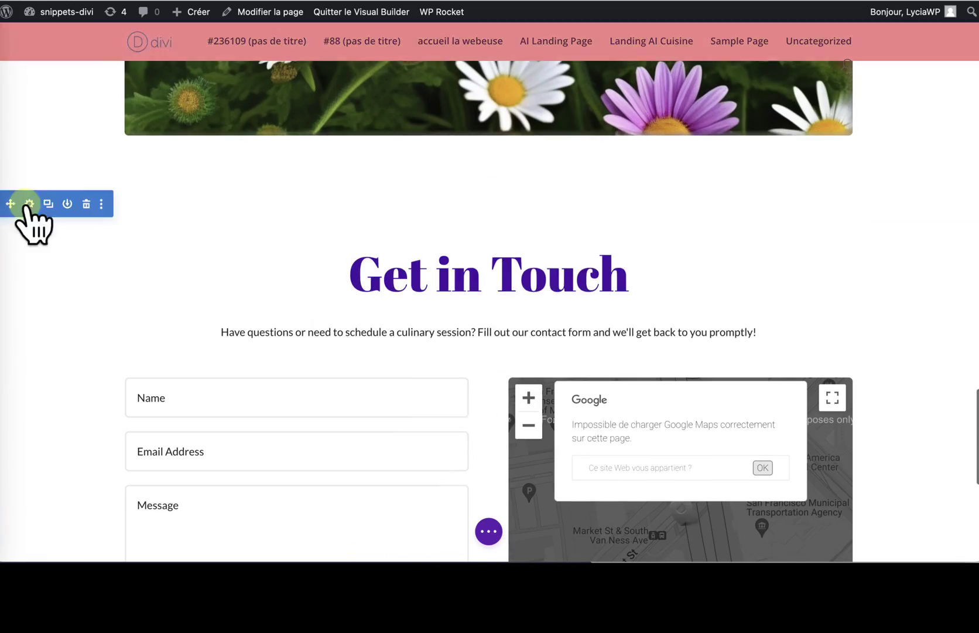
click(30, 203)
click(571, 448)
click(30, 189)
click(435, 187)
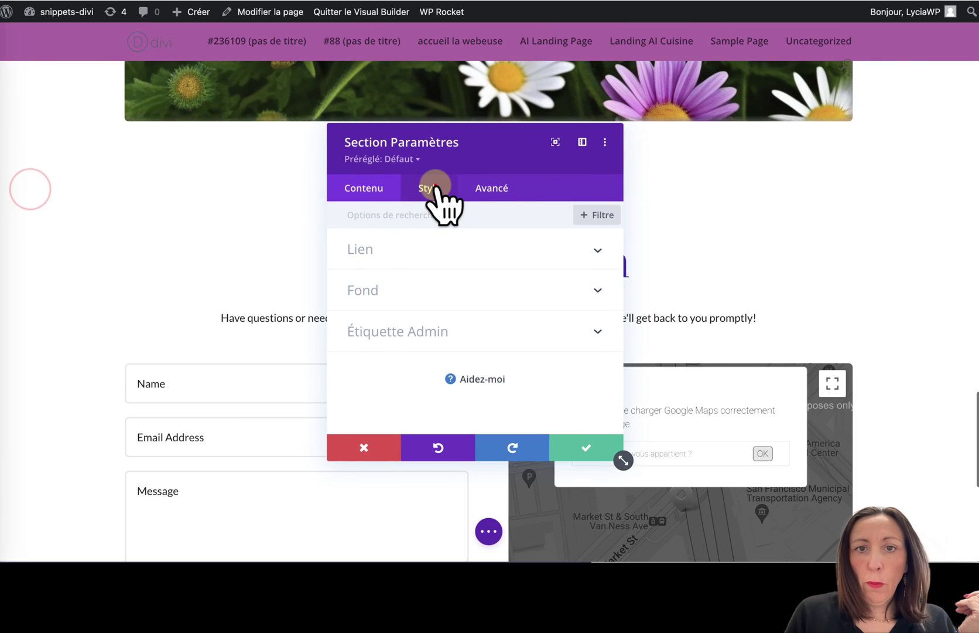
click(408, 333)
drag(504, 135, 809, 107)
click(753, 313)
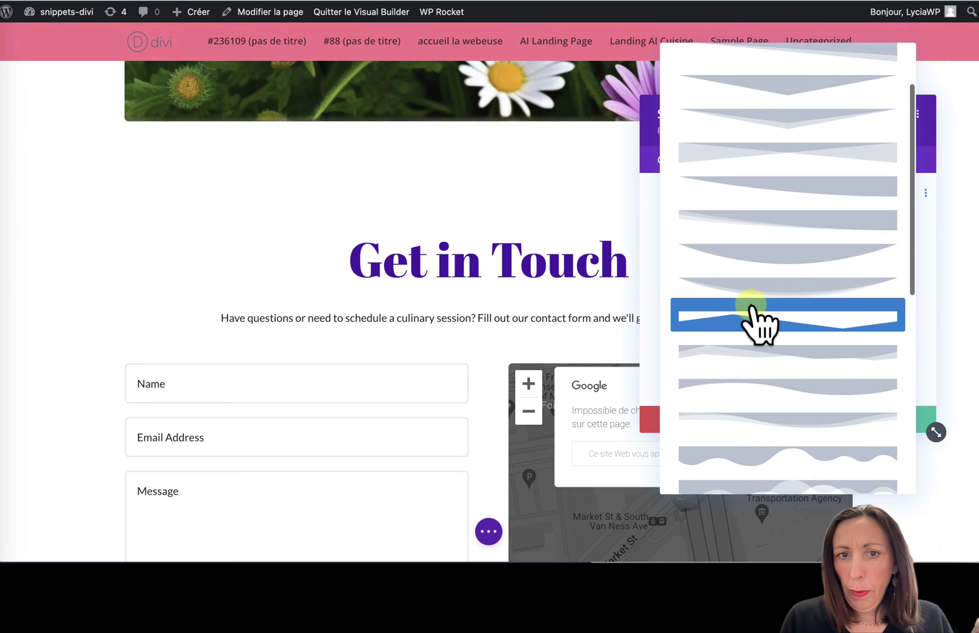
click(751, 305)
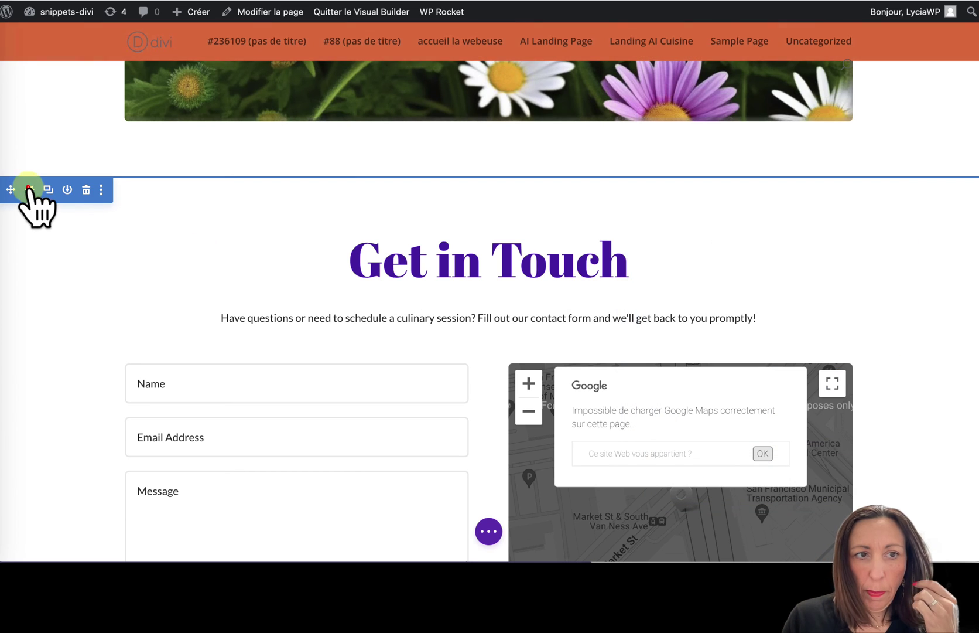
- Give the "Get in Touch" section a purple background colour and adjust its shade and opacity
click(29, 189)
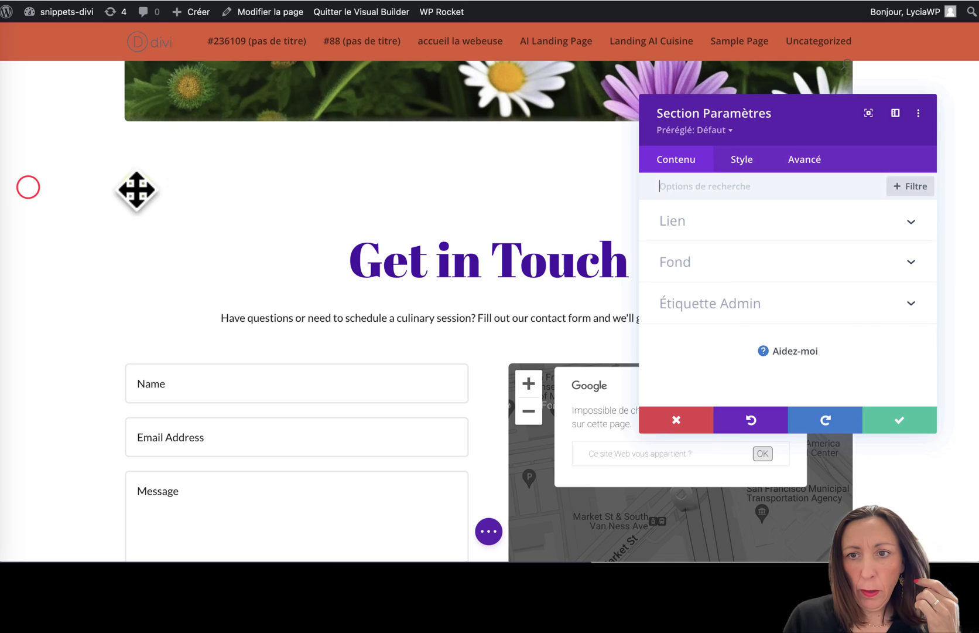
click(701, 268)
click(788, 321)
scroll(793, 343, down, 3)
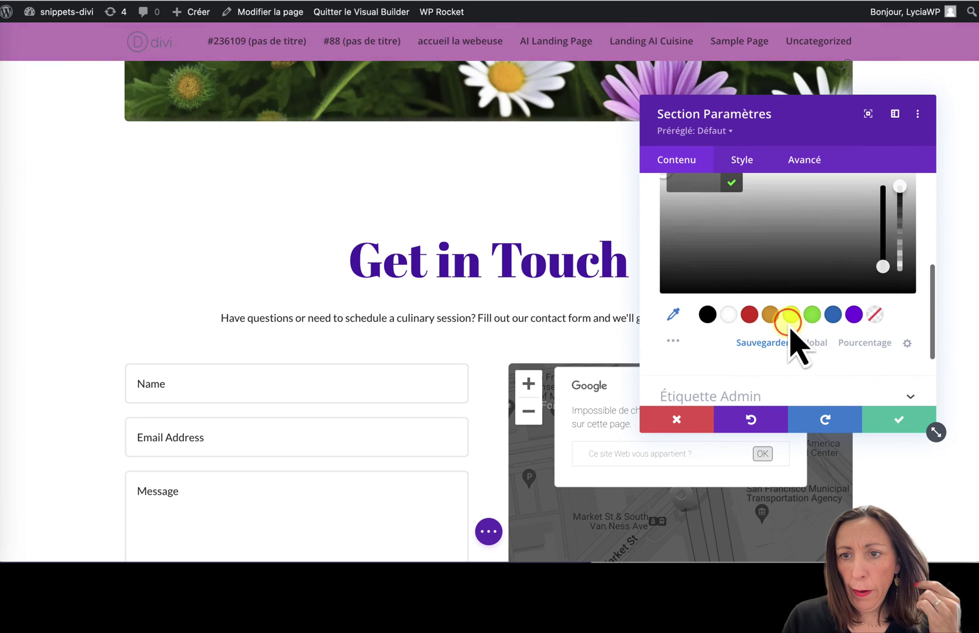
click(853, 311)
click(839, 239)
drag(883, 243, 882, 317)
drag(899, 240, 903, 331)
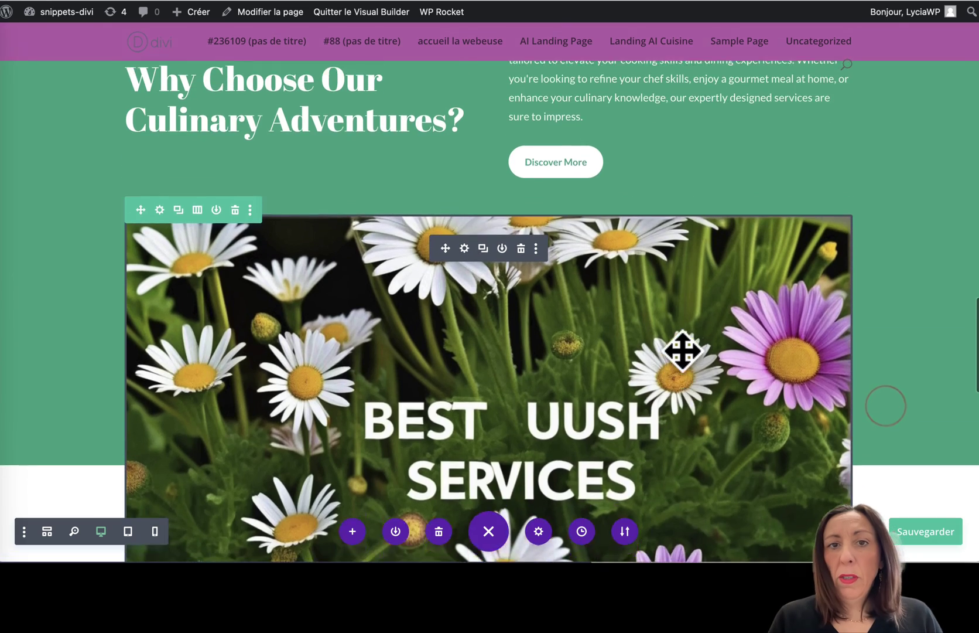
- Review the page from the green "Why Choose Our Culinary Adventures?" section through the service cards up to the hero header
scroll(683, 350, up, 3)
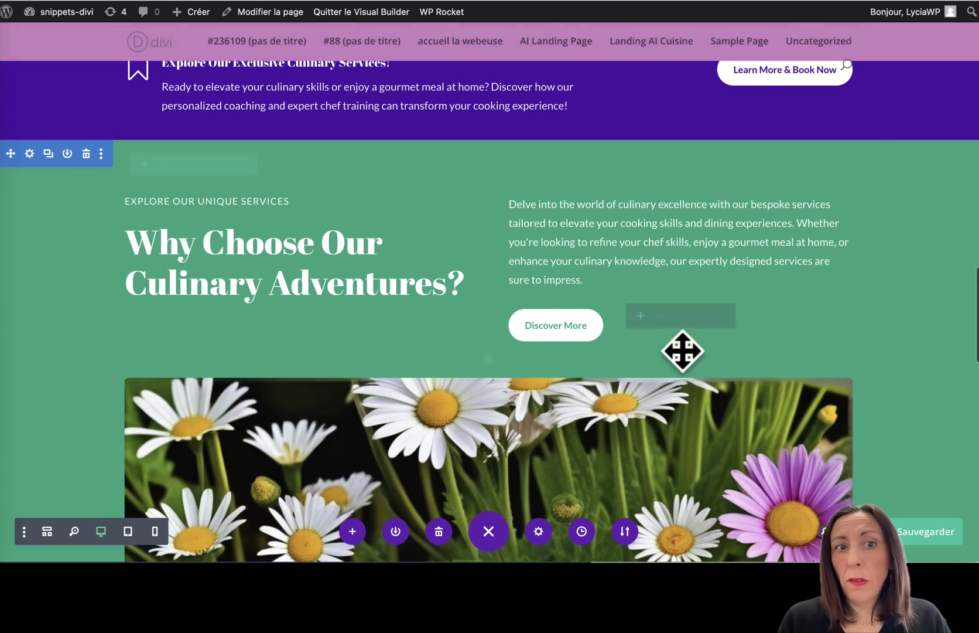
scroll(354, 427, up, 5)
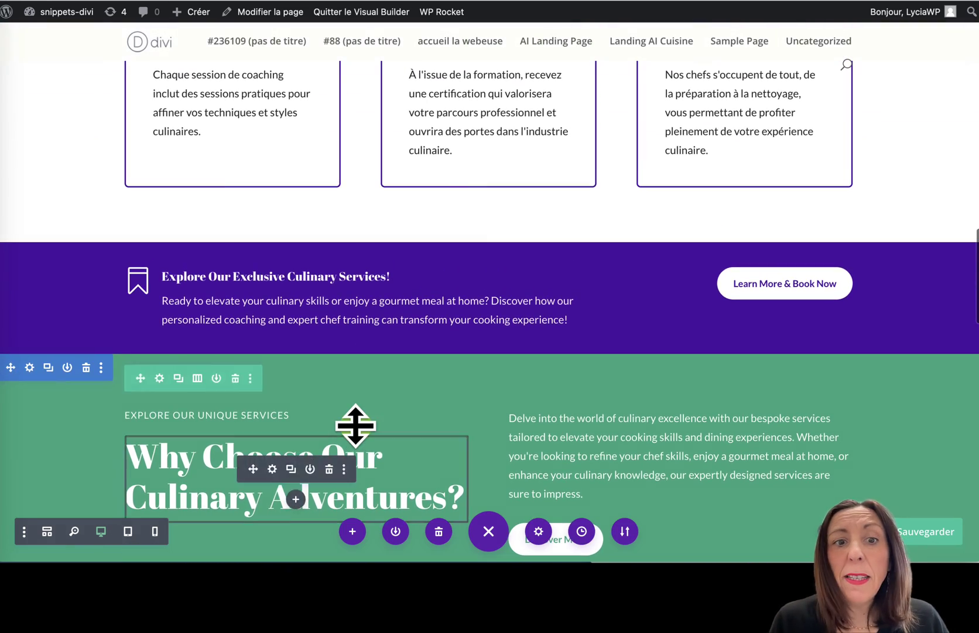
scroll(356, 424, up, 8)
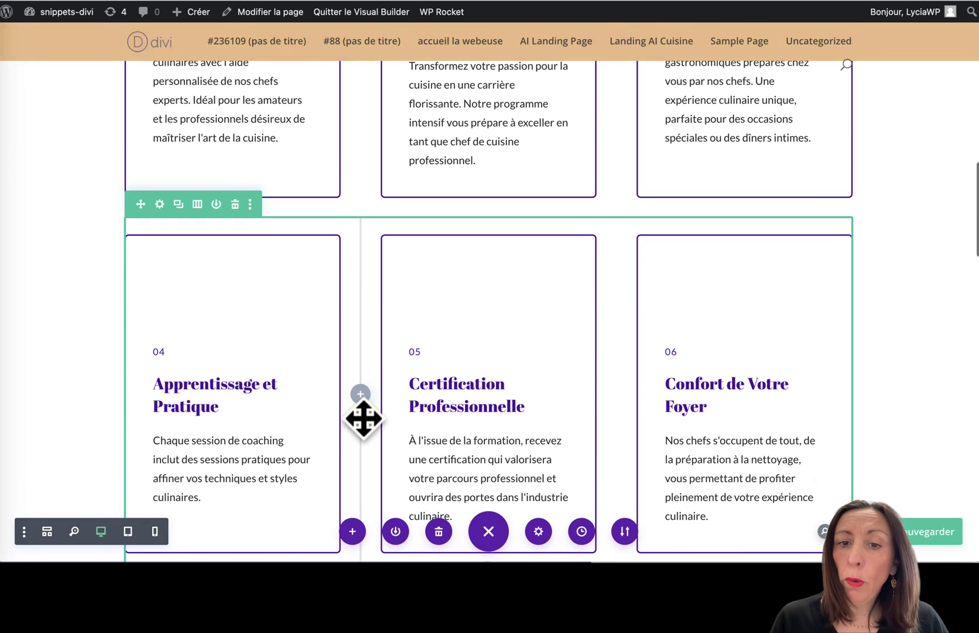
scroll(362, 415, up, 1)
scroll(363, 416, down, 6)
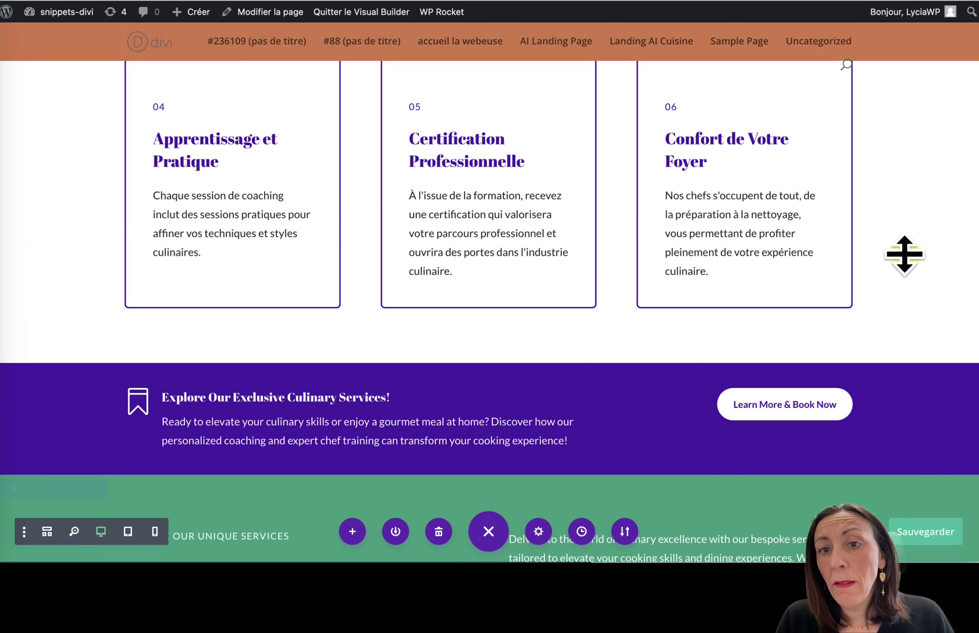
scroll(905, 254, up, 20)
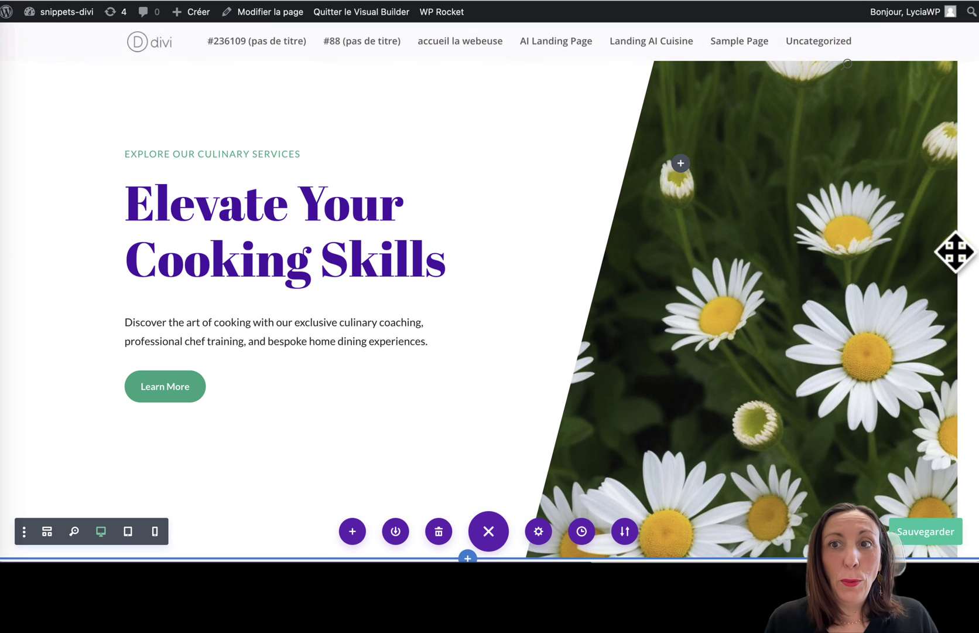